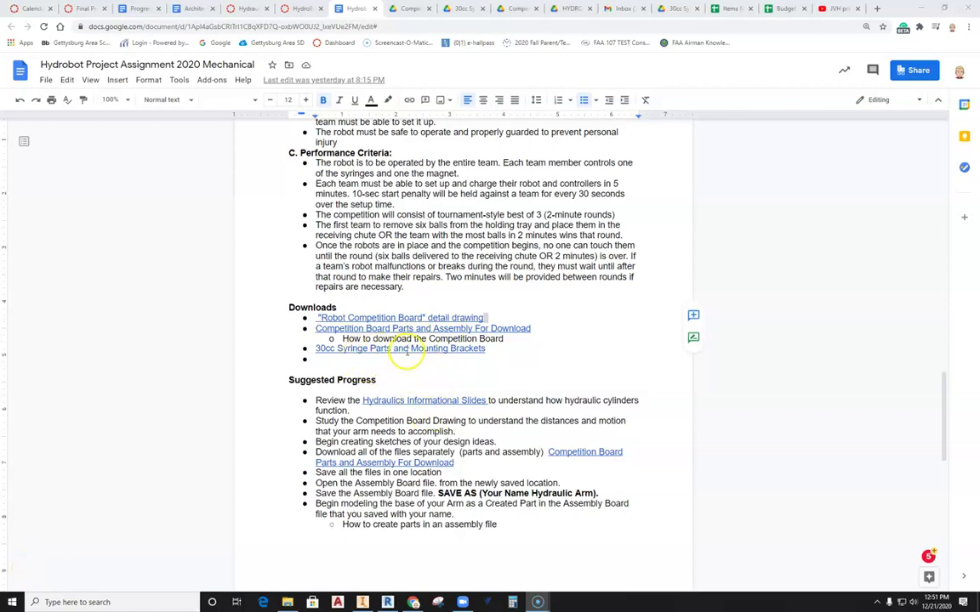
Open the linked 30cc Syringe Parts folder from the assignment's Downloads section and download syringe body.ipt.
click(405, 352)
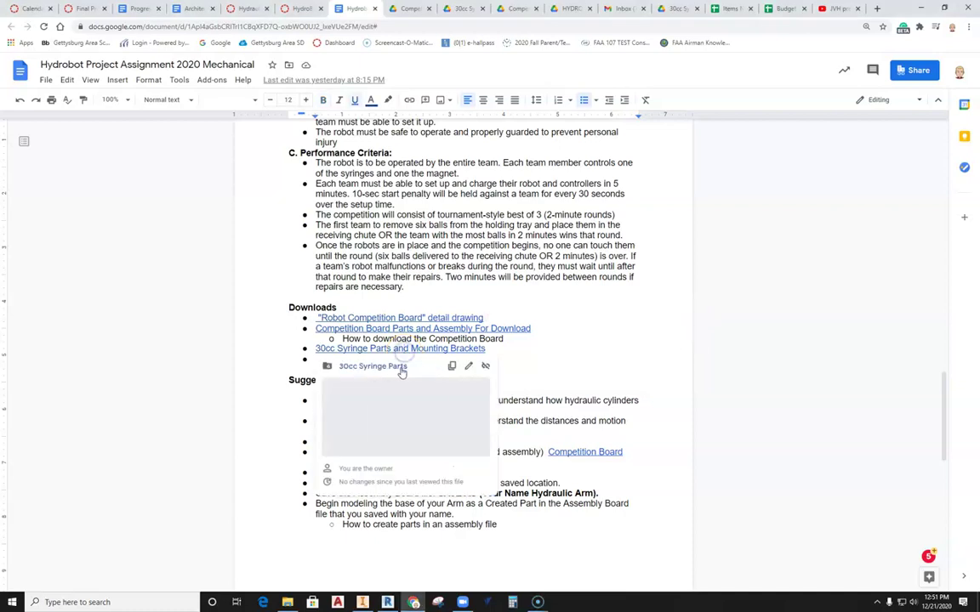
click(405, 371)
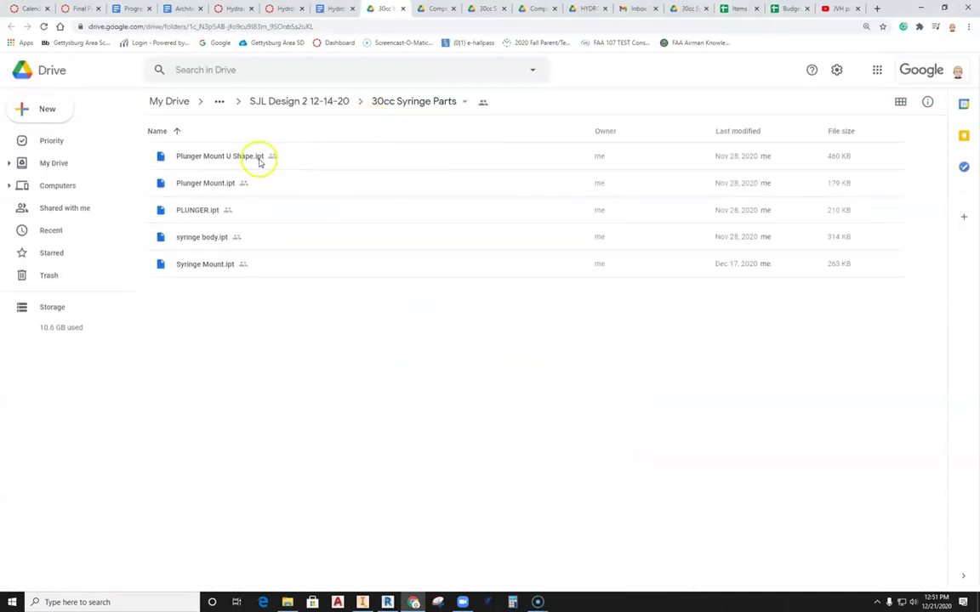
right_click(237, 266)
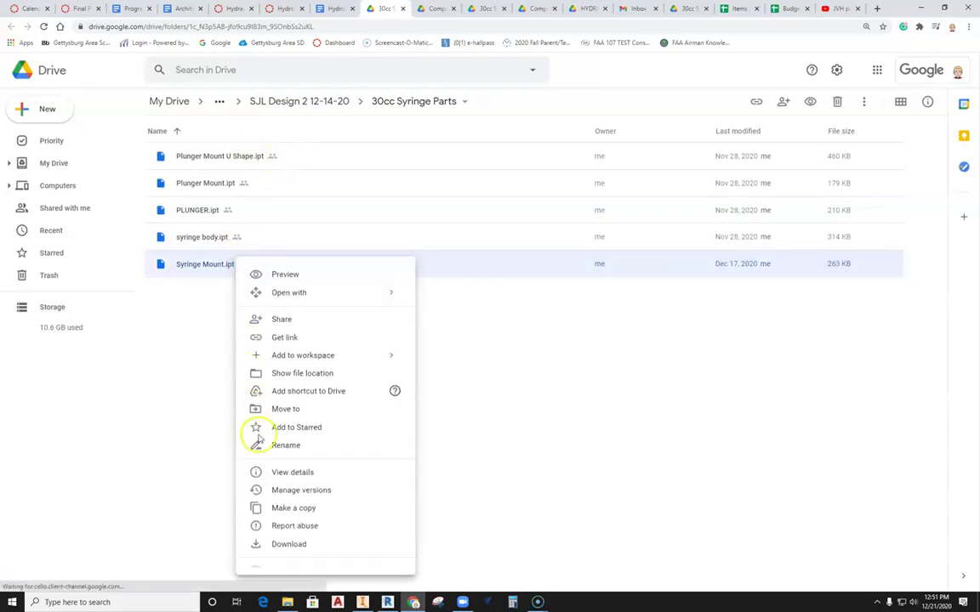
right_click(219, 237)
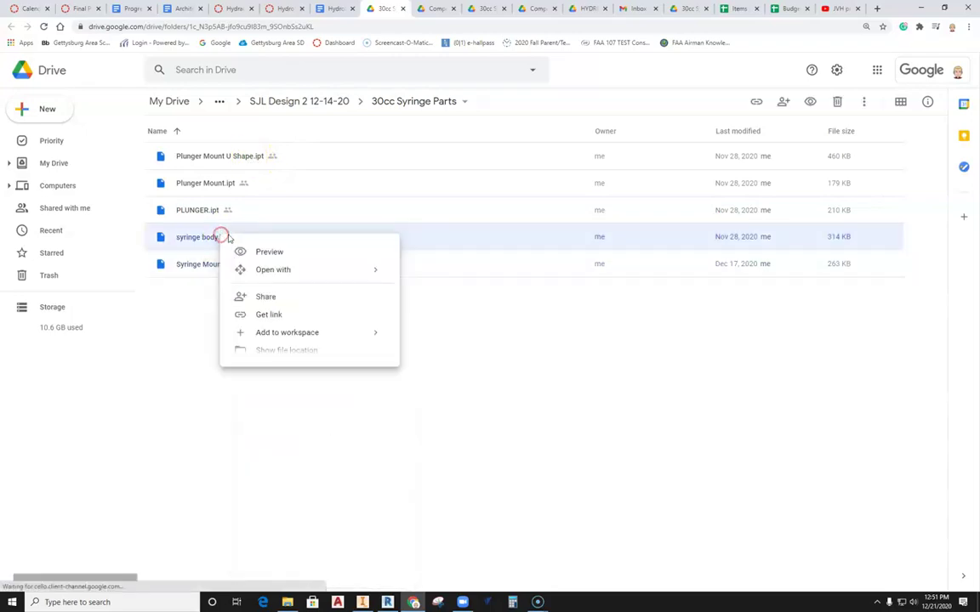
click(273, 520)
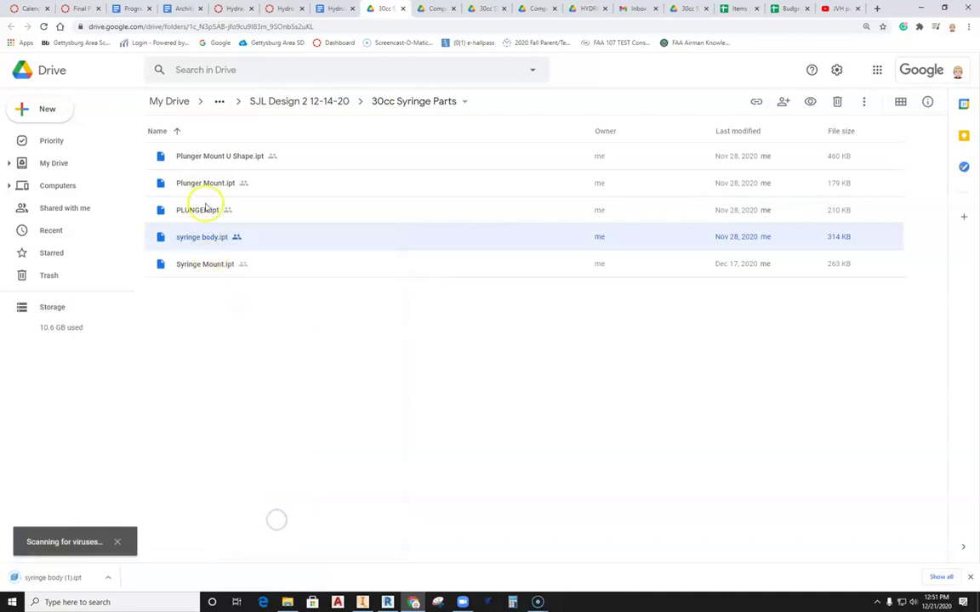
Download PLUNGER.ipt, Plunger Mount.ipt and Plunger Mount U Shape.ipt from the 30cc Syringe Parts folder.
right_click(210, 211)
click(259, 444)
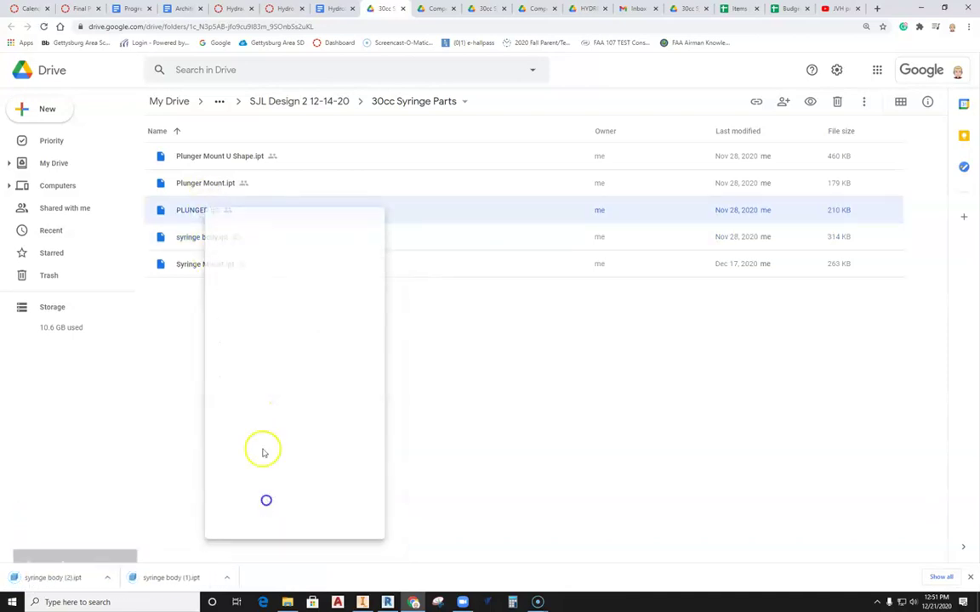
right_click(225, 183)
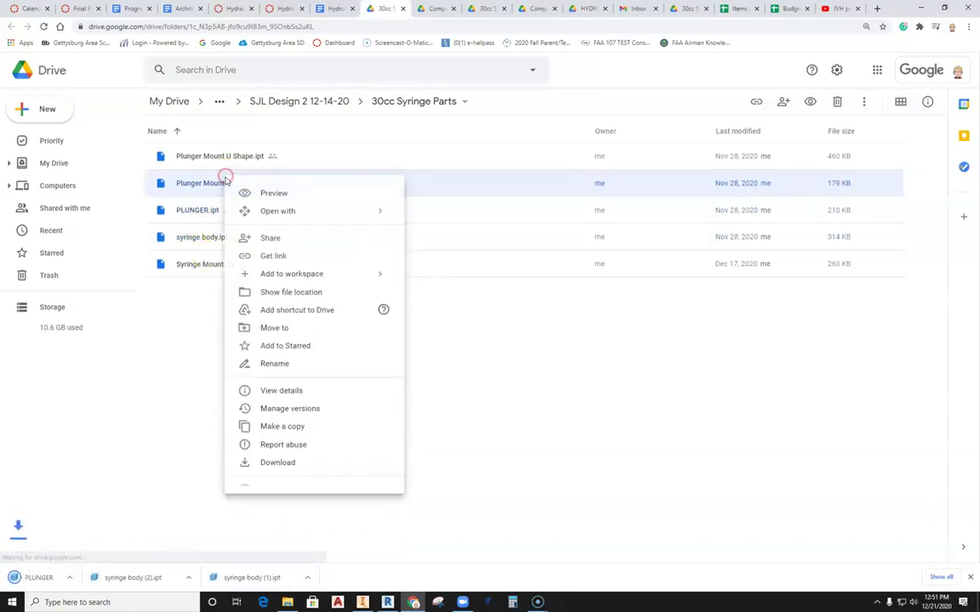
click(277, 465)
right_click(230, 156)
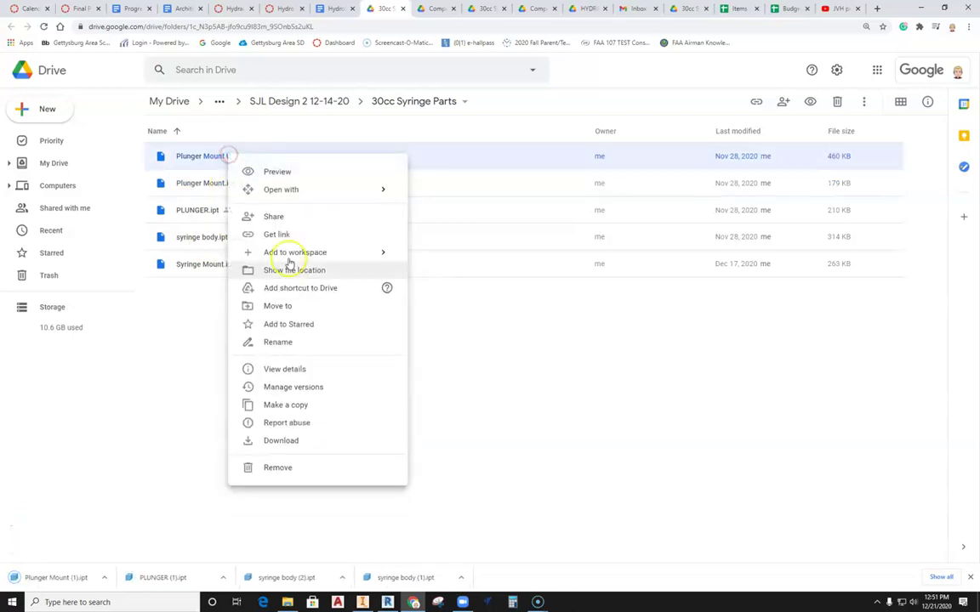
click(285, 441)
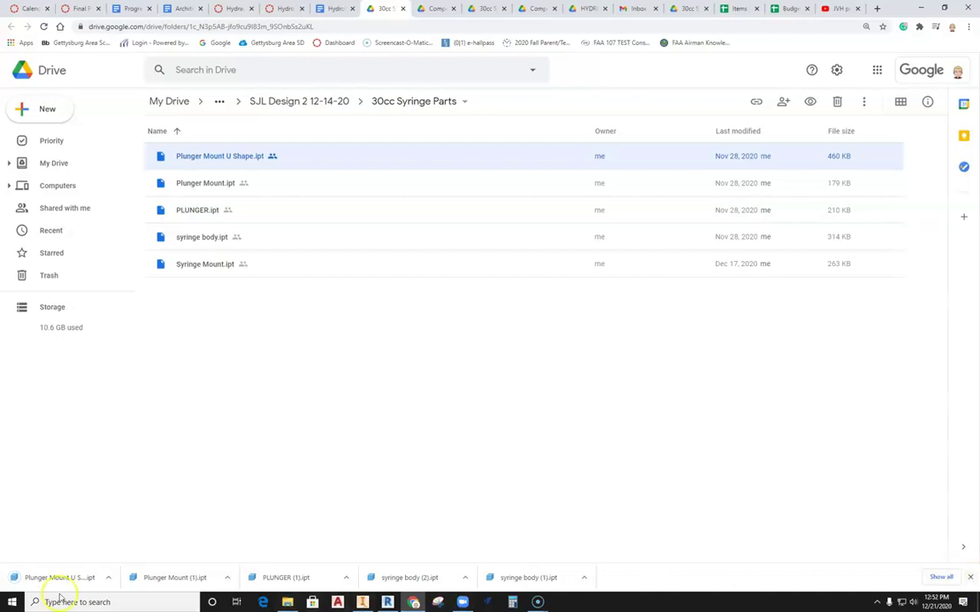
click(481, 453)
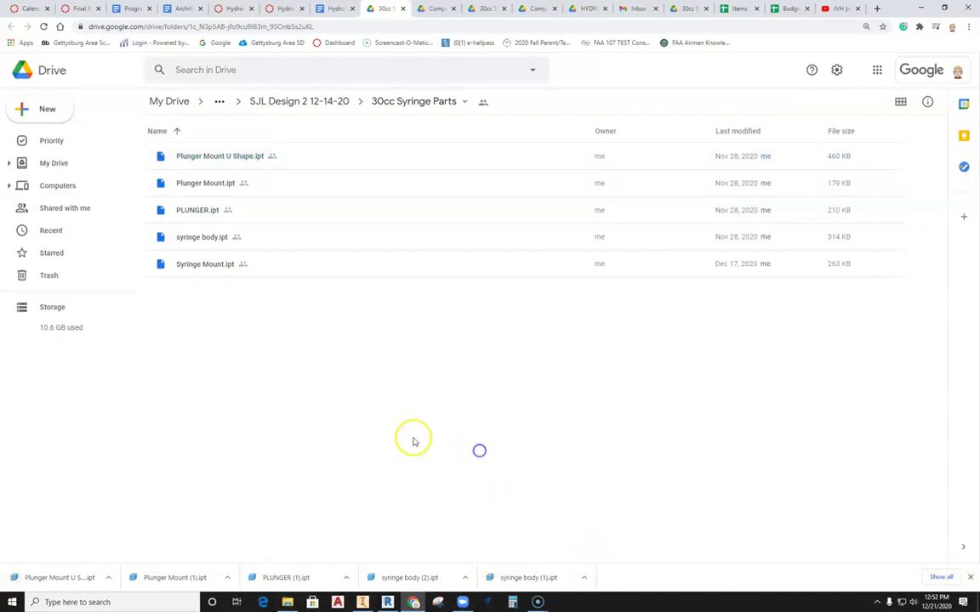
Switch to Autodesk Inventor and create a new assembly from the English Standard (in).iam template.
click(364, 602)
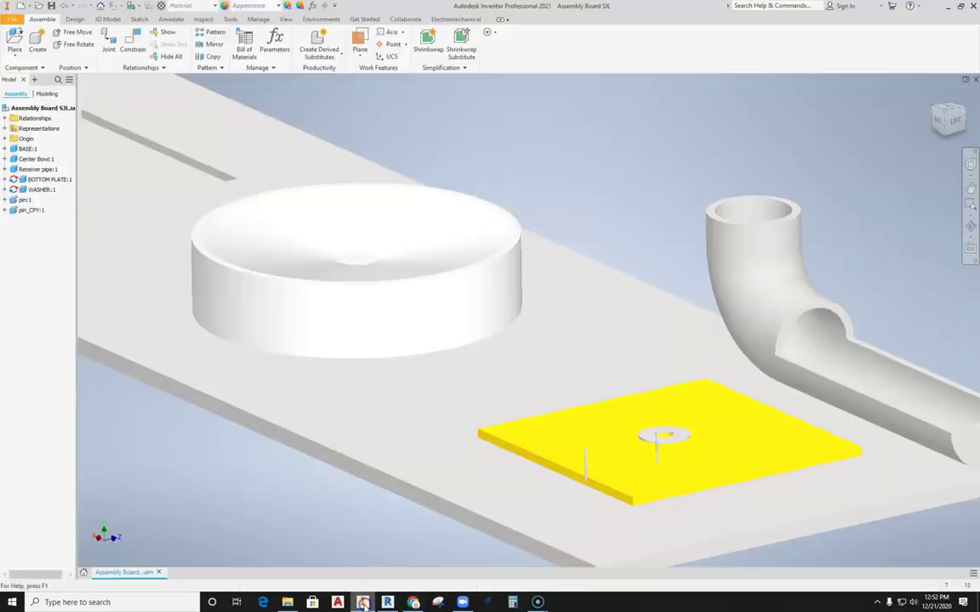
scroll(309, 487, up, 3)
middle_drag(307, 483, 348, 438)
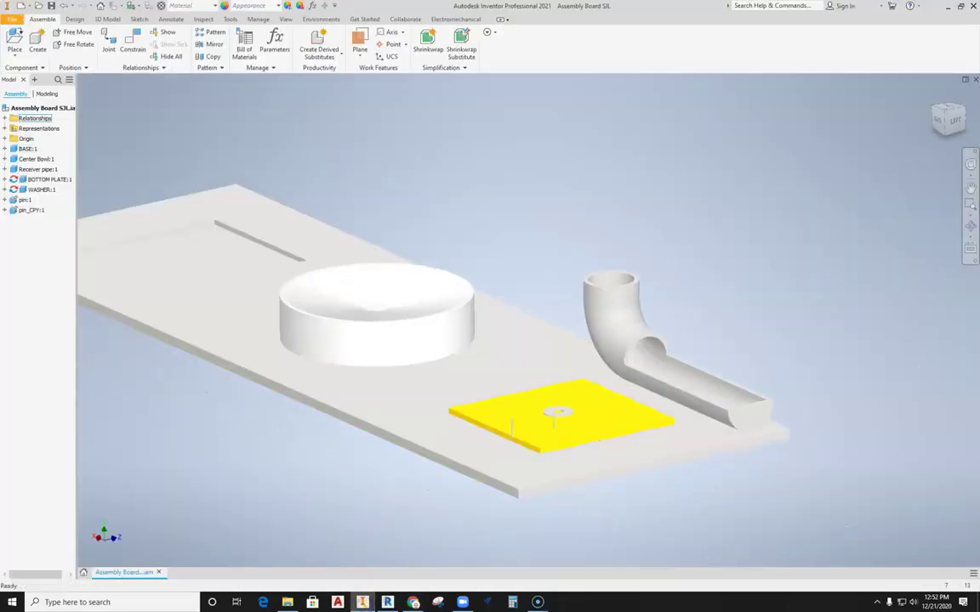
click(9, 20)
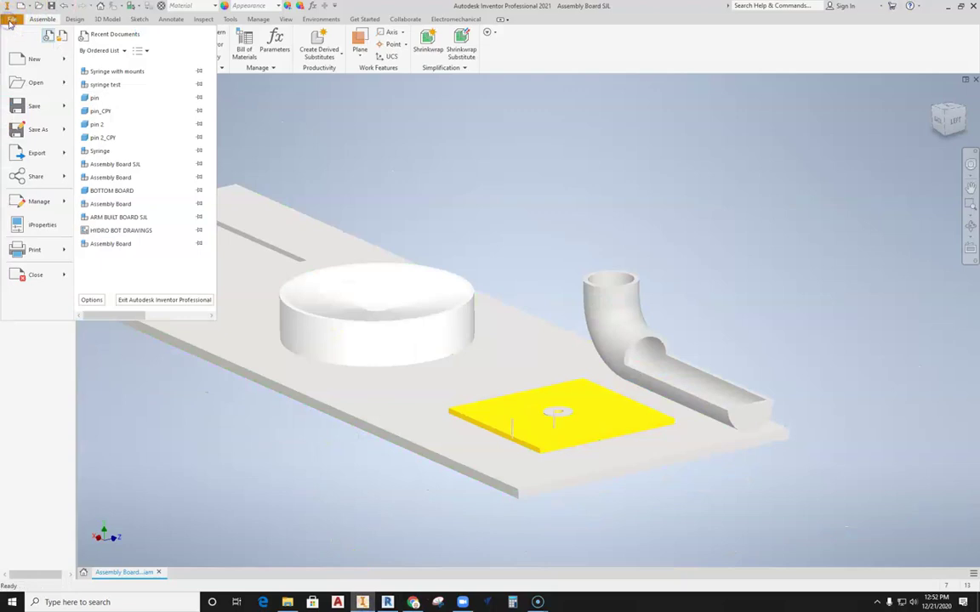
click(31, 57)
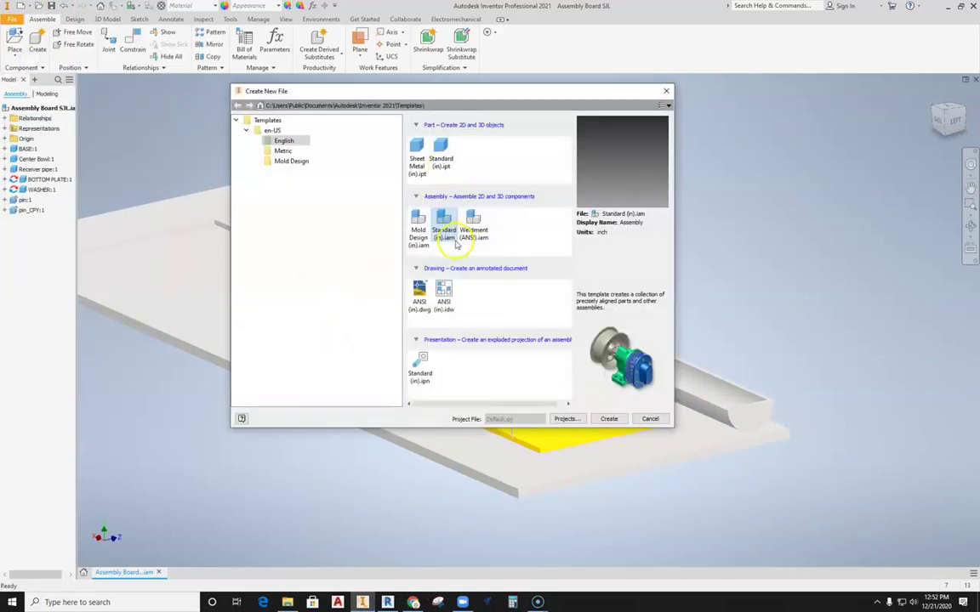
click(608, 420)
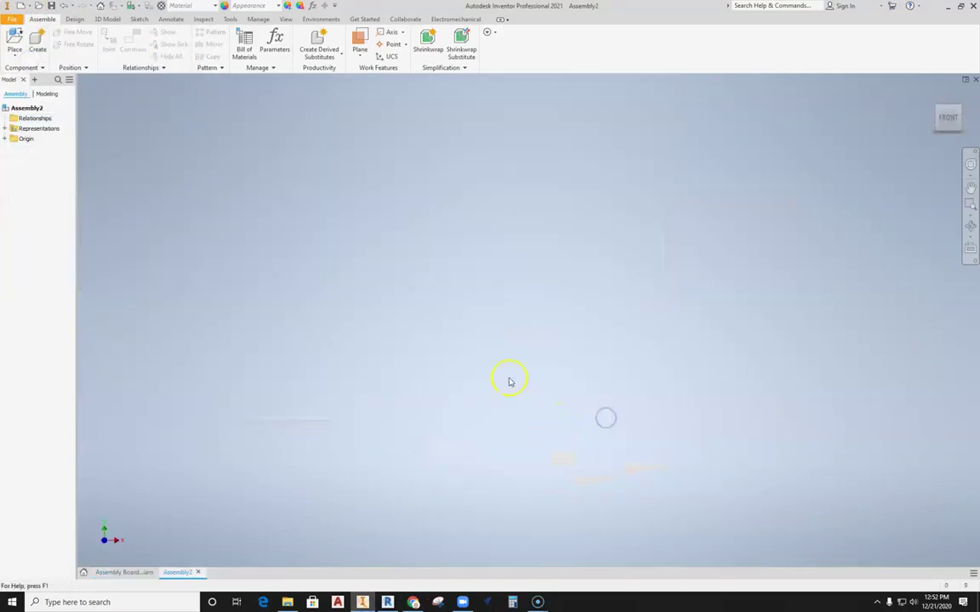
Place Plunger Mount U Shape (1), Plunger Mount (1), PLUNGER (1) and syringe body (2) from Downloads once each in the assembly.
click(10, 53)
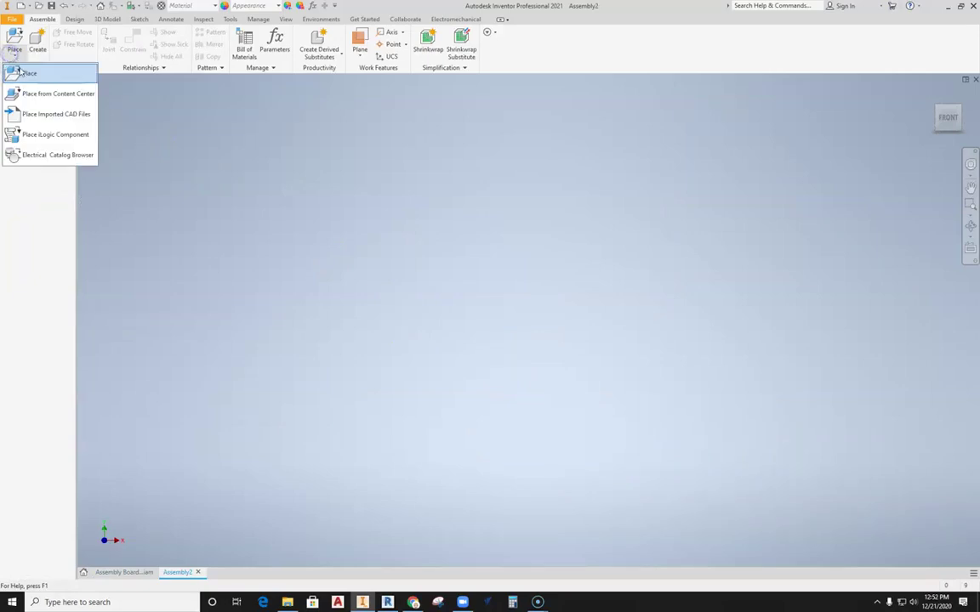
click(12, 72)
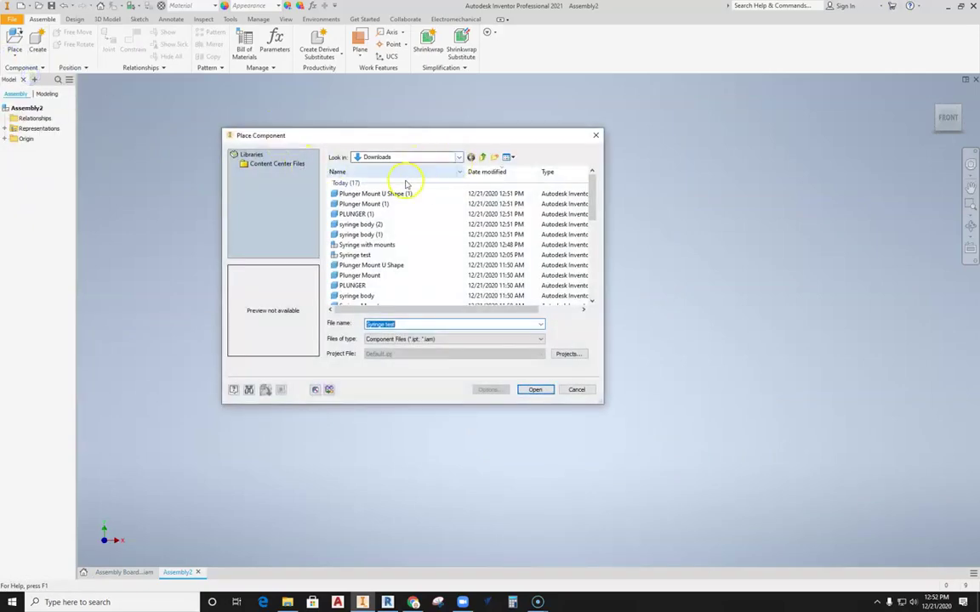
click(372, 194)
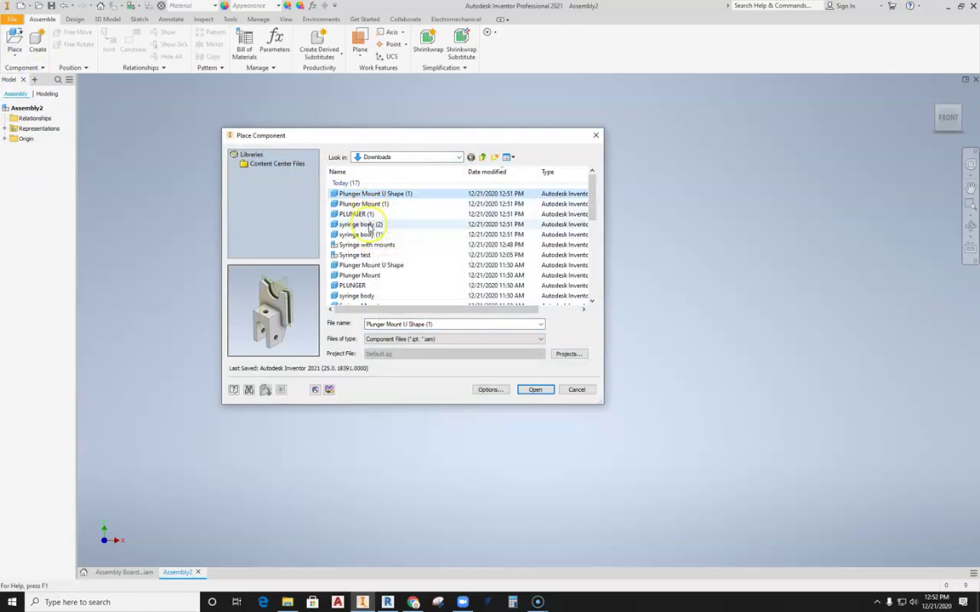
shift+click(369, 225)
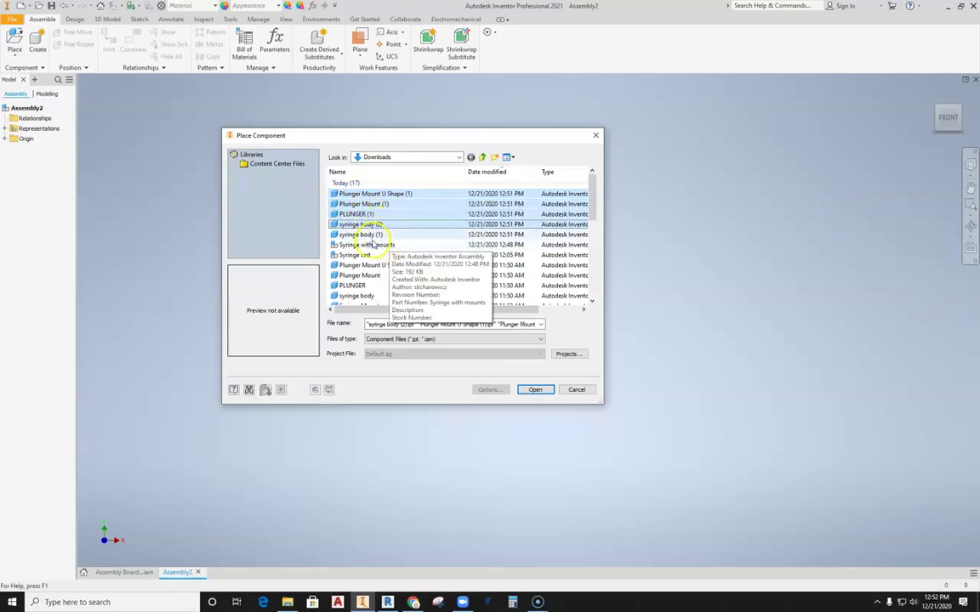
click(535, 389)
scroll(497, 371, down, 8)
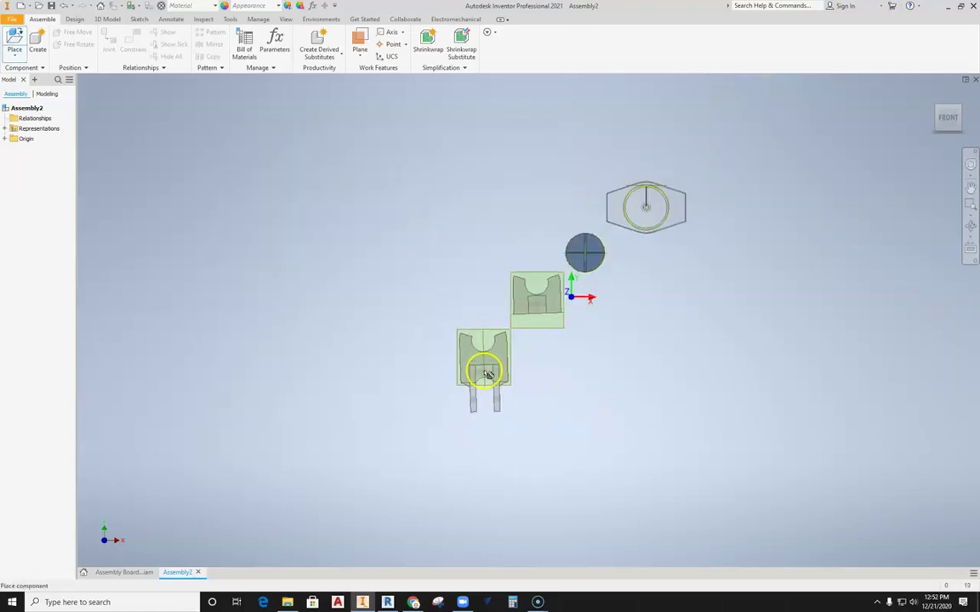
scroll(467, 367, up, 3)
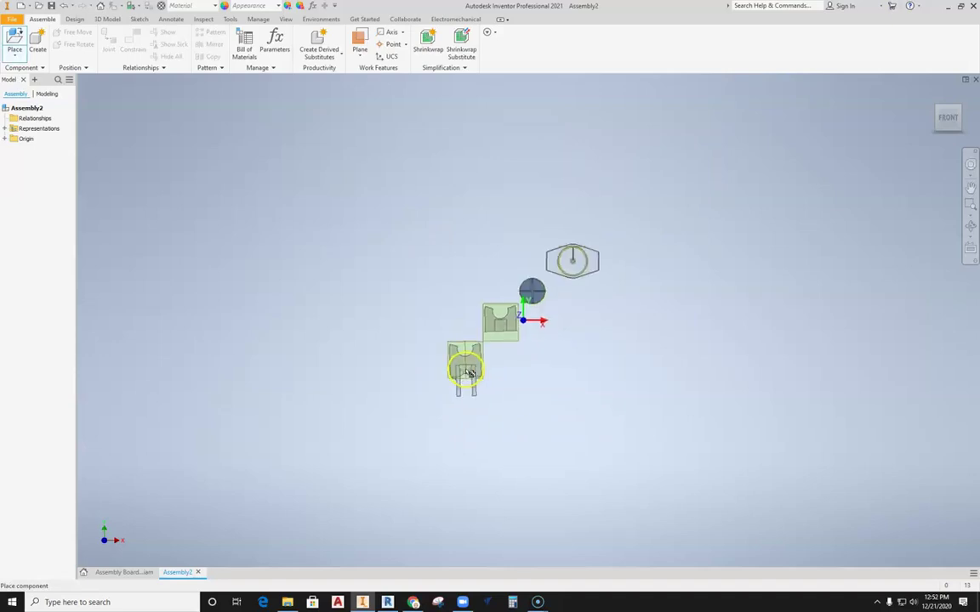
click(478, 420)
middle_drag(631, 353, 620, 319)
key(Escape)
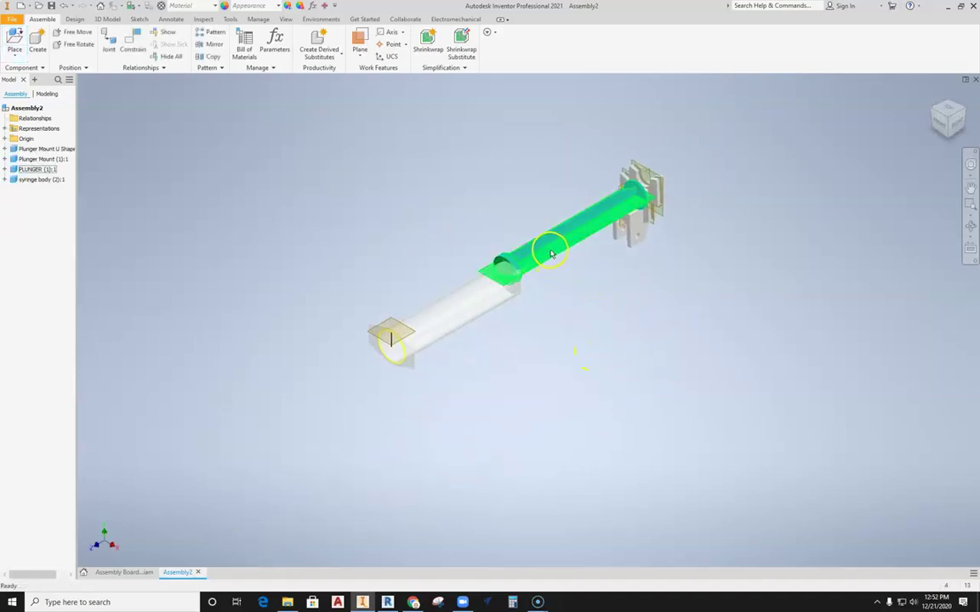
Spread the plunger and both plunger mounts apart so each stands clear of the syringe body.
drag(551, 254, 418, 237)
drag(617, 208, 528, 222)
drag(642, 244, 639, 322)
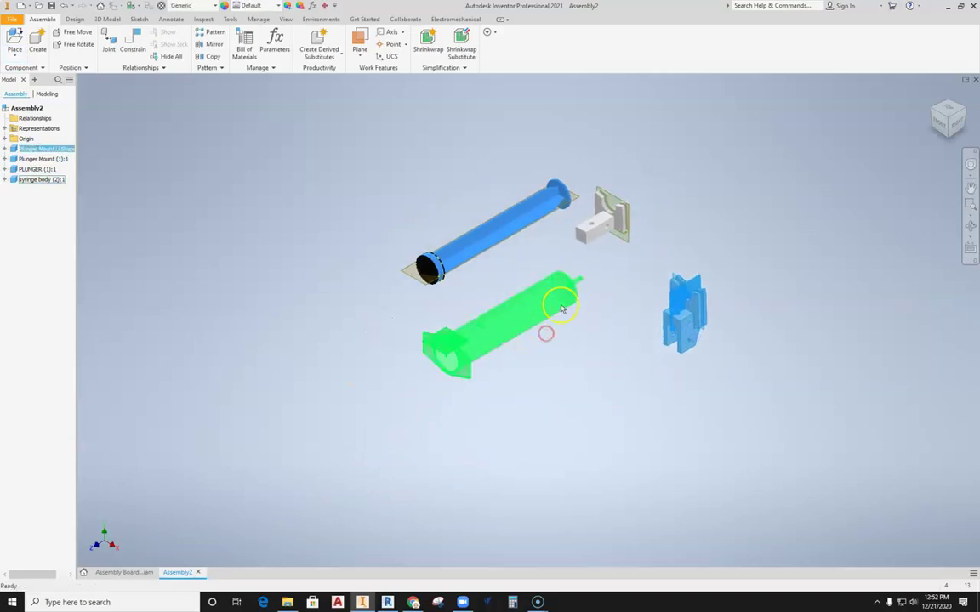
Add the Syringe Mount part to the assembly beside the syringe body and shift the plunger clear of the other parts.
scroll(505, 349, down, 3)
click(414, 556)
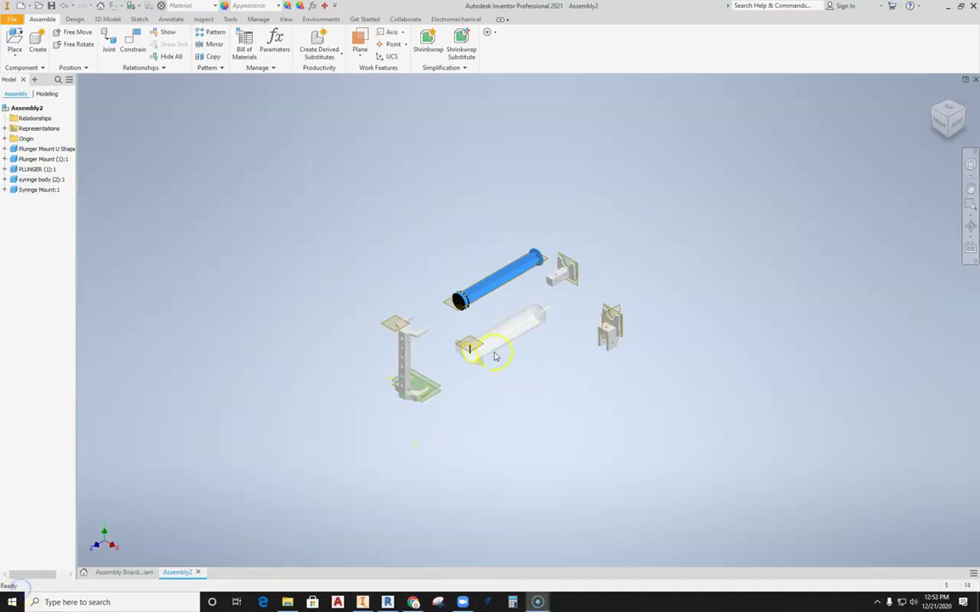
scroll(439, 343, up, 3)
mouse_move(383, 354)
mouse_down()
mouse_move(372, 470)
mouse_move(382, 344)
mouse_up()
scroll(430, 358, up, 3)
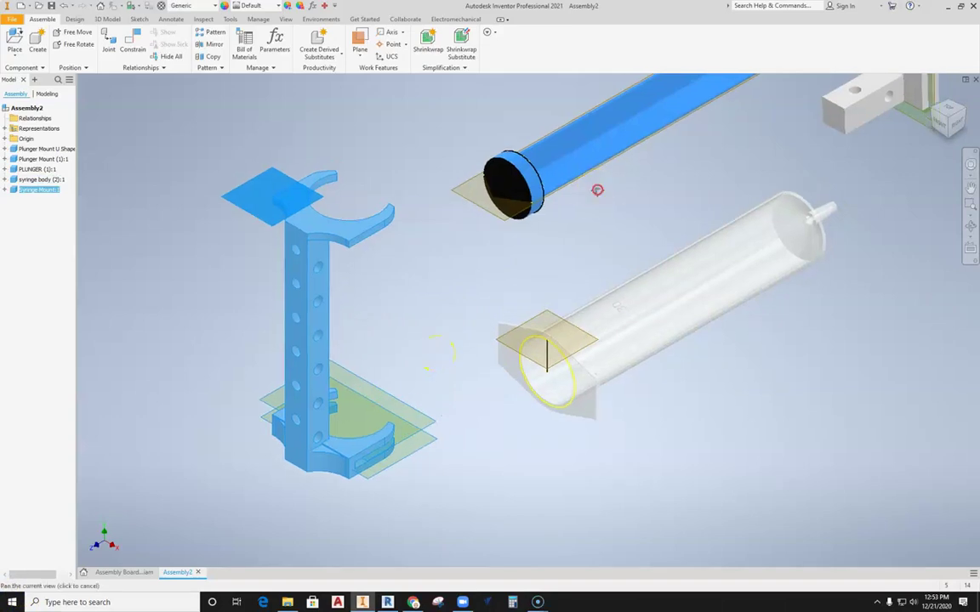
middle_drag(597, 188, 494, 293)
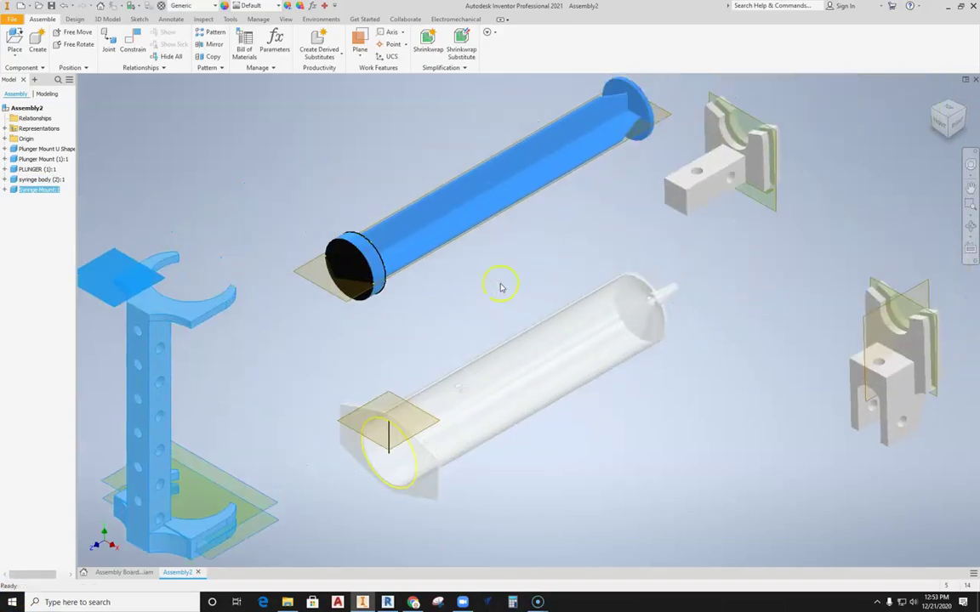
drag(501, 199, 400, 181)
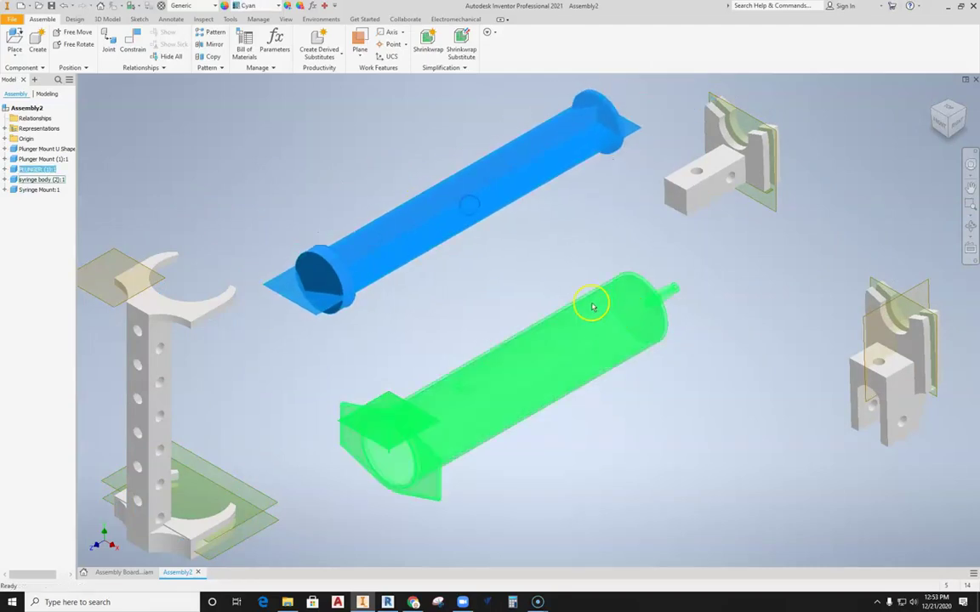
Set up an Insert constraint between the plunger's black end edge and the circular edge at the syringe body's nozzle end, using the aligned solution.
click(132, 41)
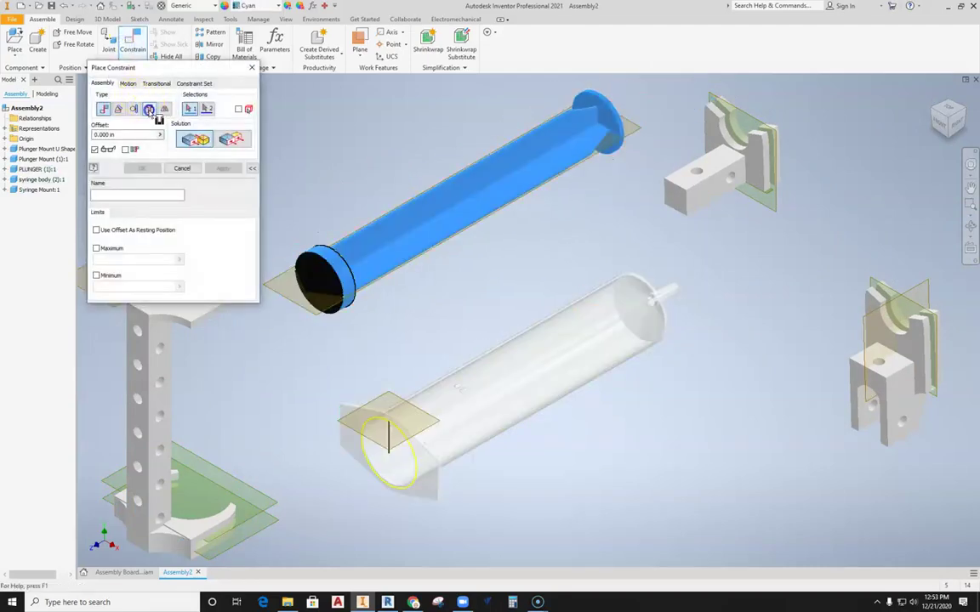
click(149, 109)
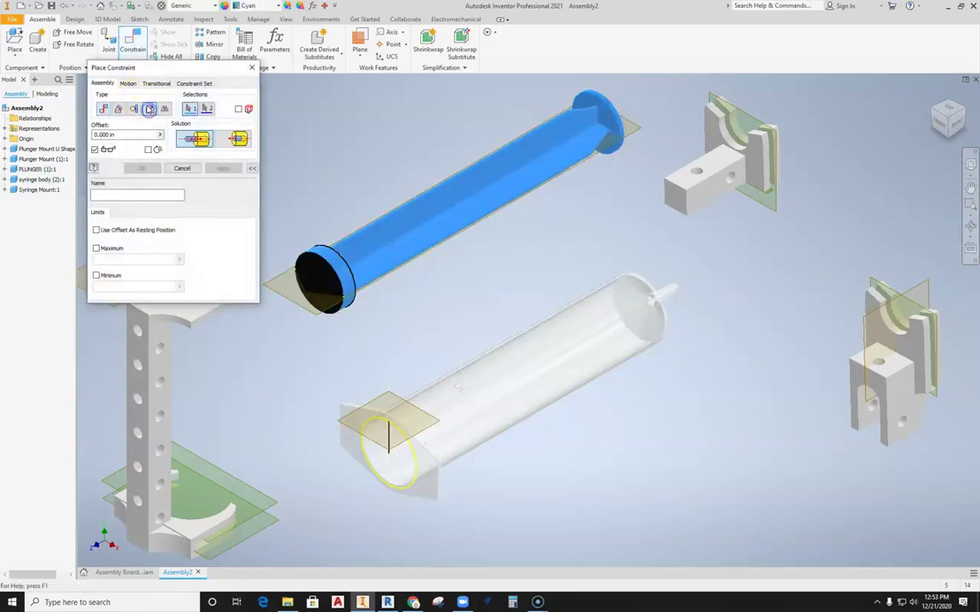
click(327, 262)
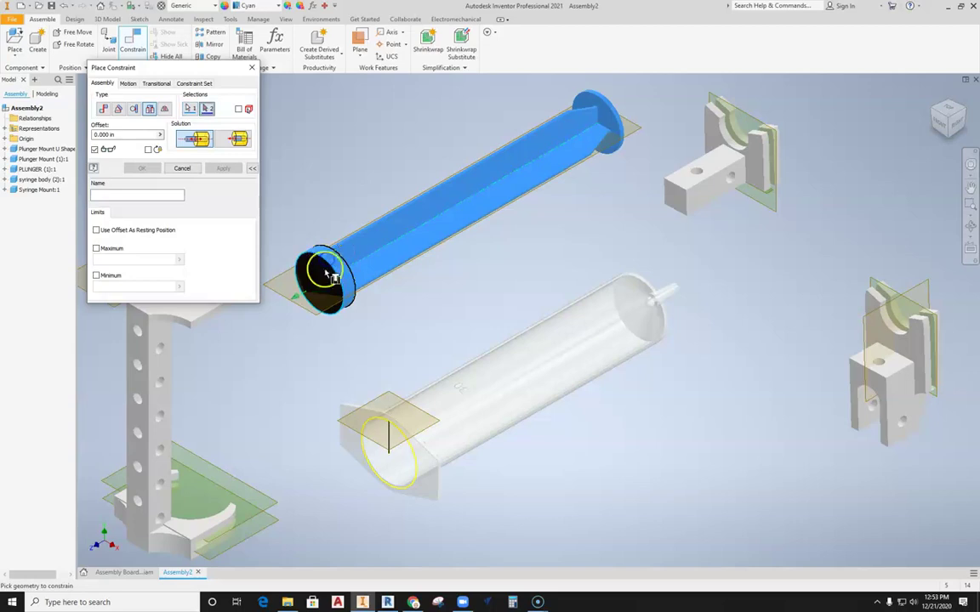
click(644, 286)
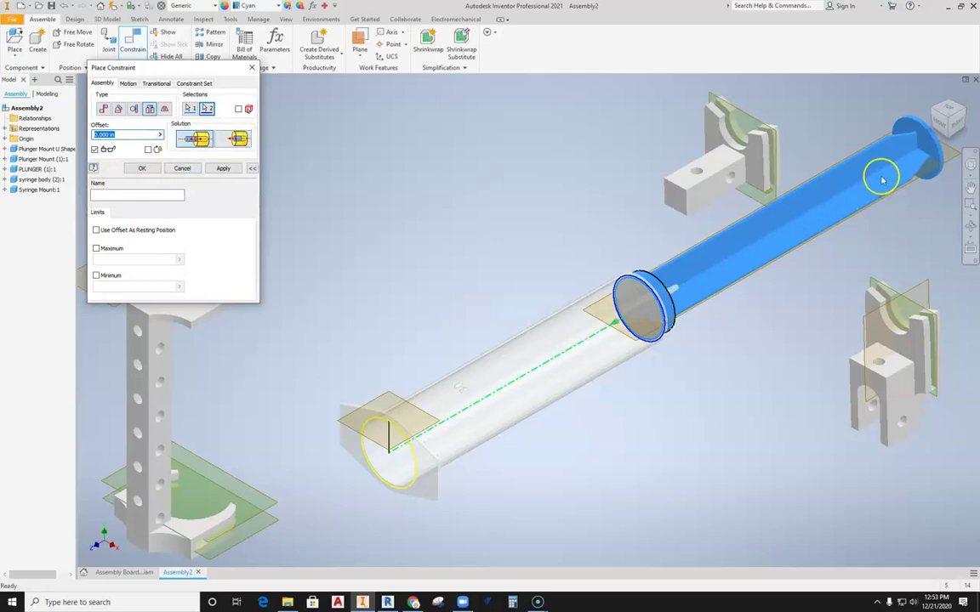
click(231, 140)
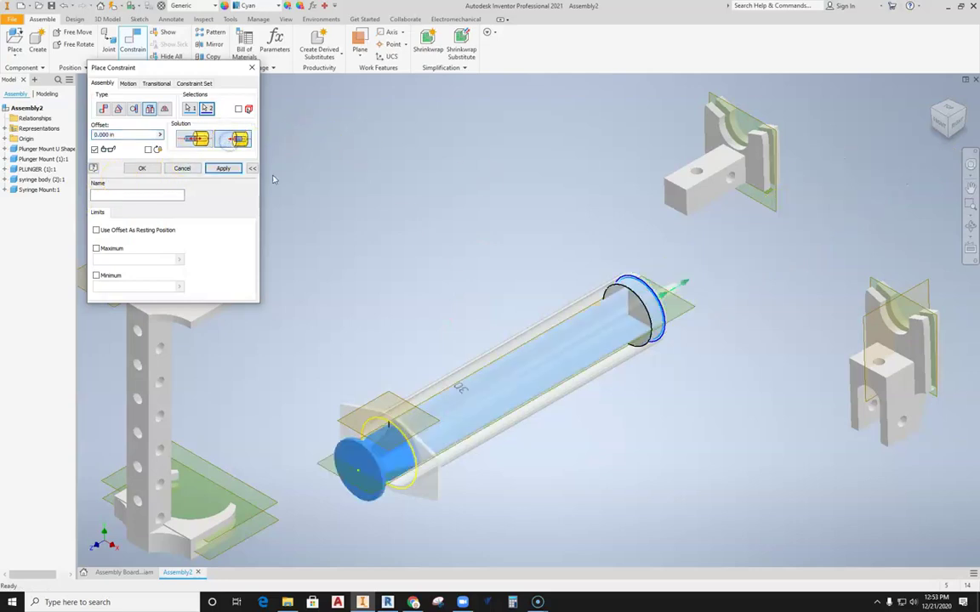
Limit the Insert constraint to a 3.5 in maximum and 0.000 in minimum, apply it, and slide the plunger to test its travel.
middle_drag(440, 334, 500, 282)
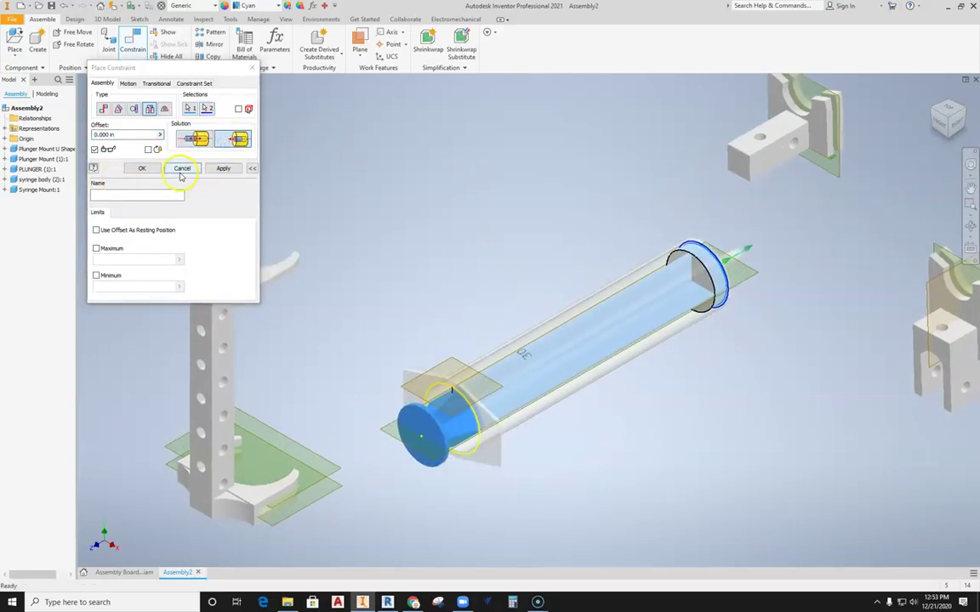
click(97, 276)
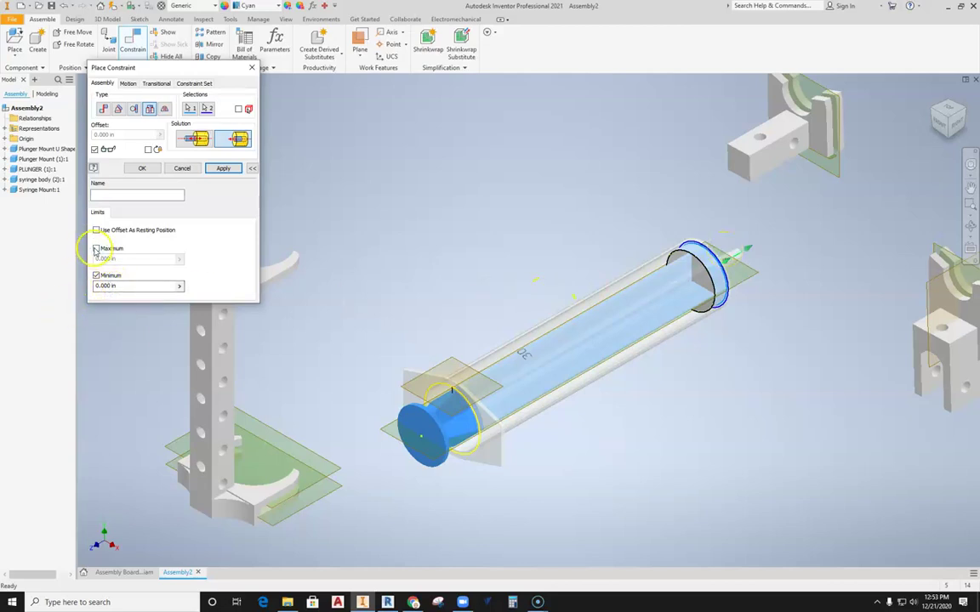
click(96, 248)
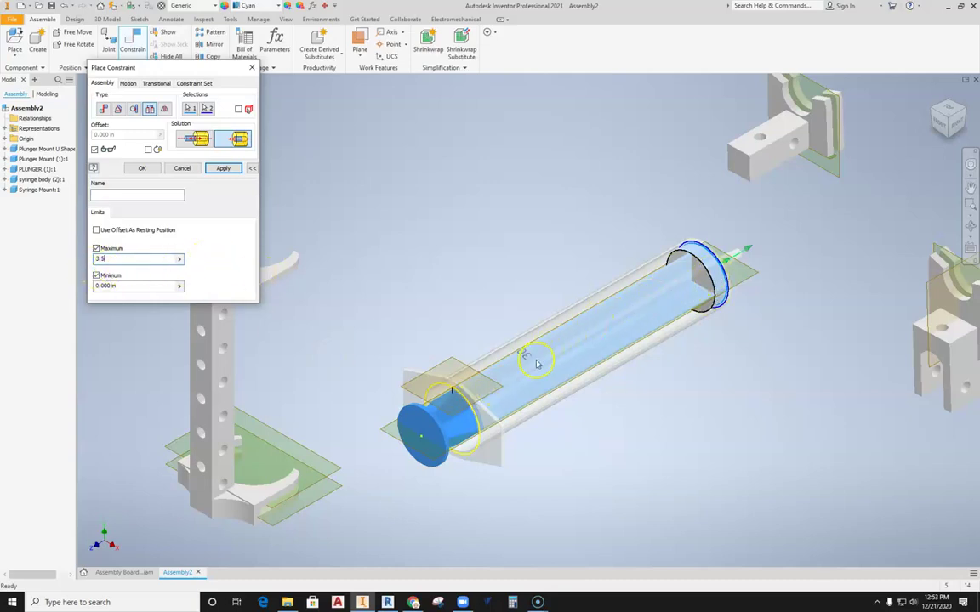
click(216, 169)
click(182, 167)
middle_drag(338, 216, 407, 142)
drag(502, 366, 439, 359)
Ground the syringe body and pull the plunger partway out of it.
click(739, 258)
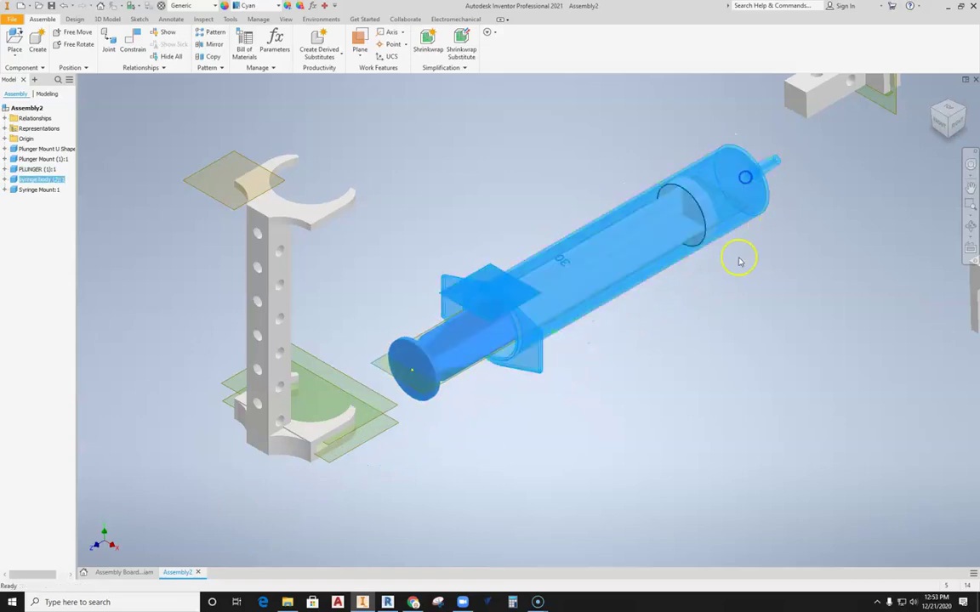
right_click(719, 159)
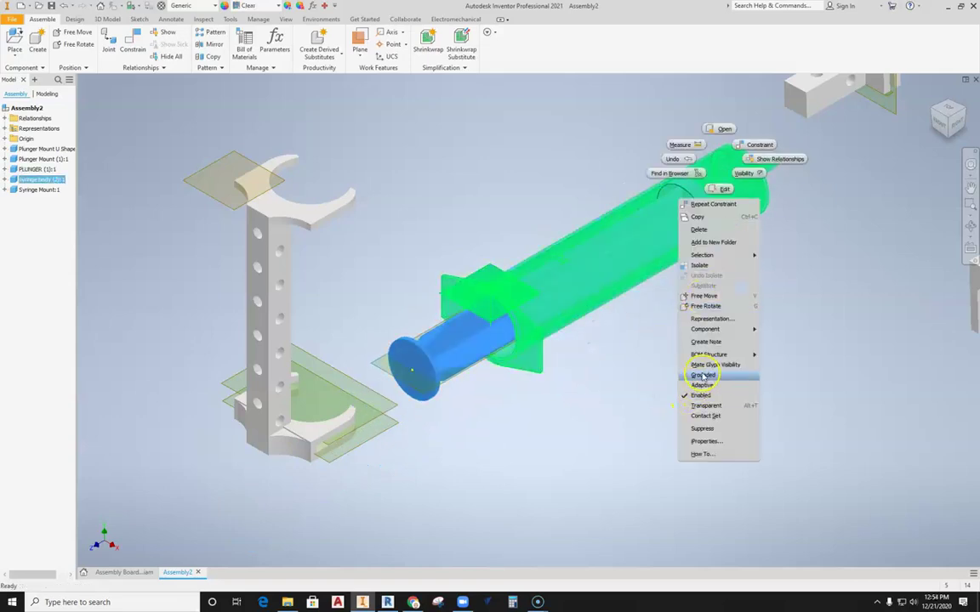
click(703, 376)
click(642, 397)
scroll(468, 371, up, 3)
middle_drag(468, 371, 540, 264)
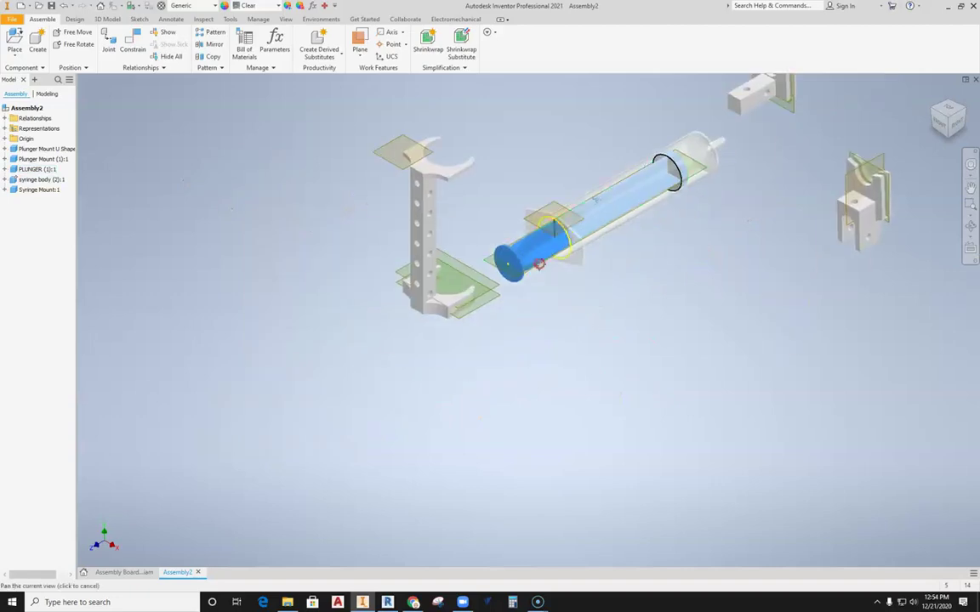
drag(540, 264, 519, 281)
Move the Syringe Mount away from the plunger into the open space beside the syringe body.
middle_drag(688, 268, 624, 376)
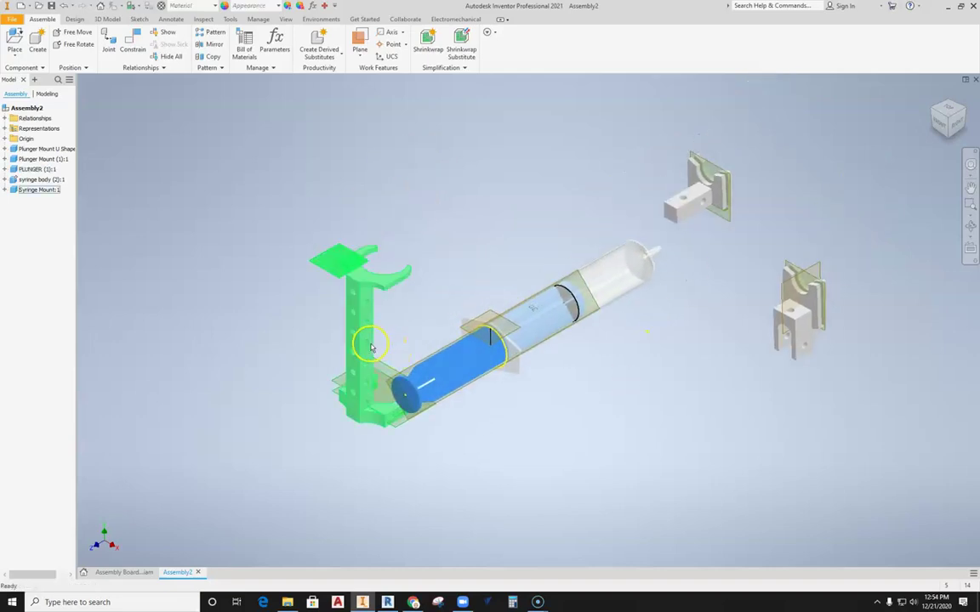
drag(357, 326, 400, 216)
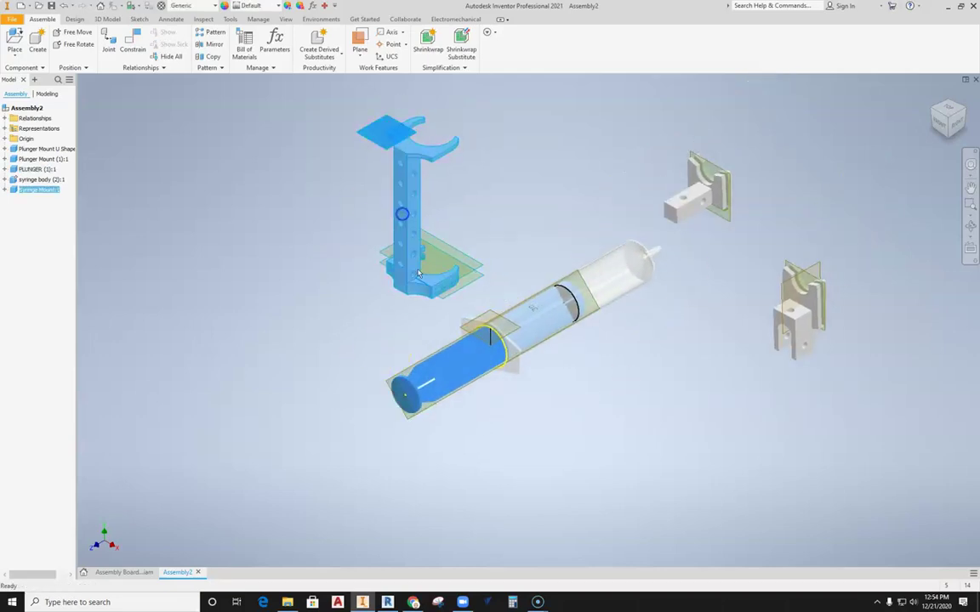
click(506, 215)
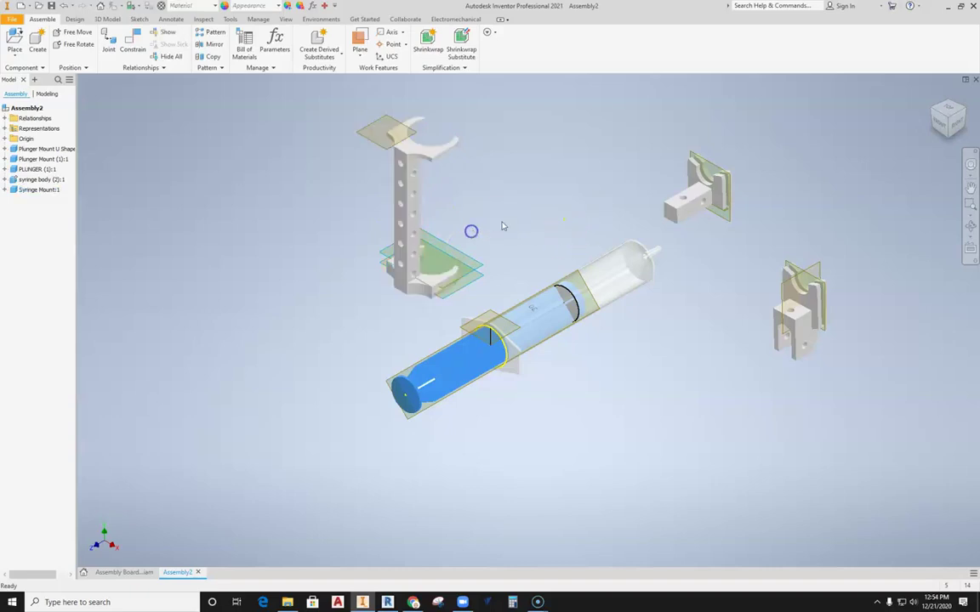
Mate the axis of the Syringe Mount's curved cradle to the syringe body's axis with 0.000 in offset, flipping the mount's direction along the axis.
middle_drag(534, 199, 491, 214)
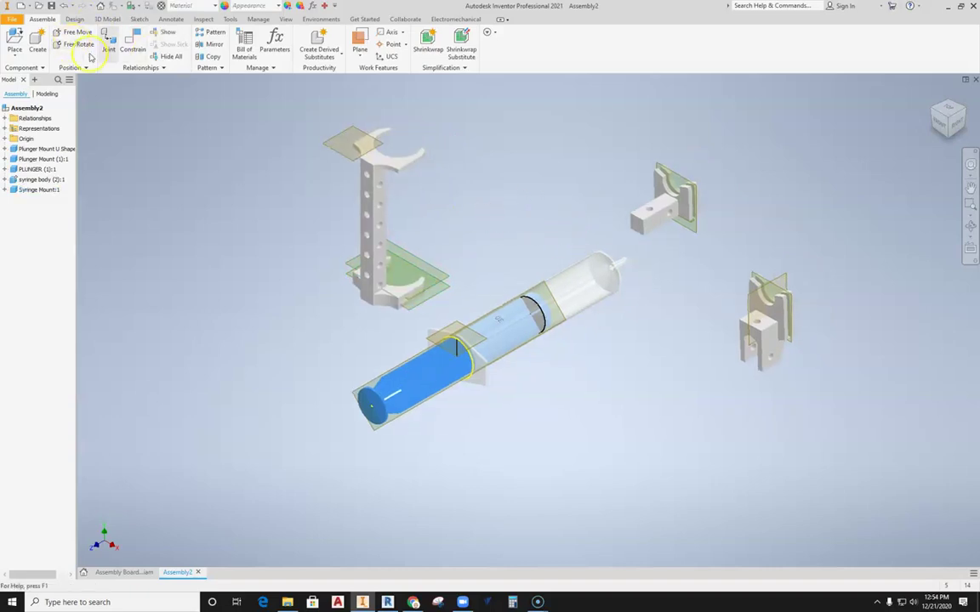
click(131, 43)
scroll(388, 144, up, 3)
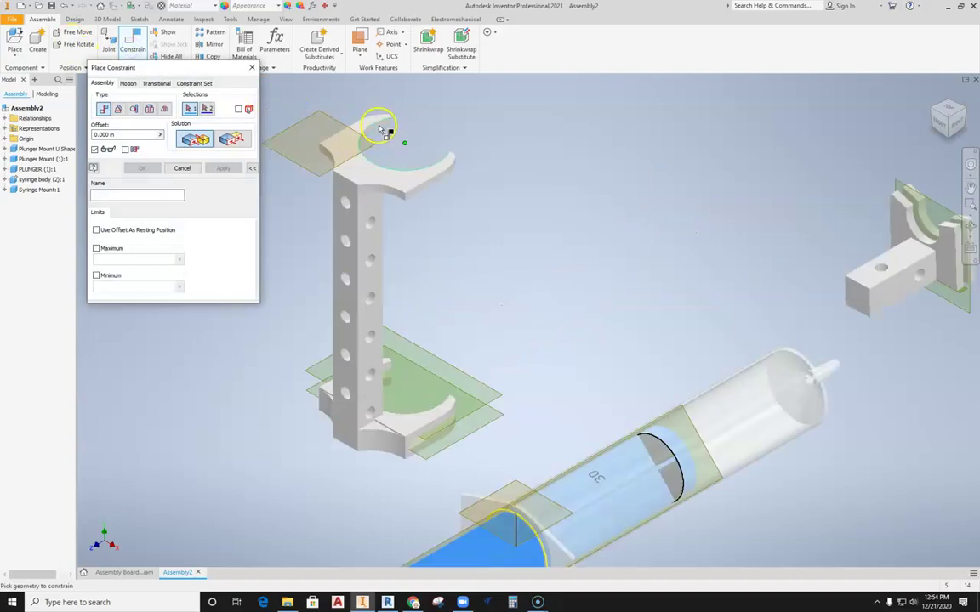
scroll(388, 128, up, 3)
scroll(394, 126, down, 2)
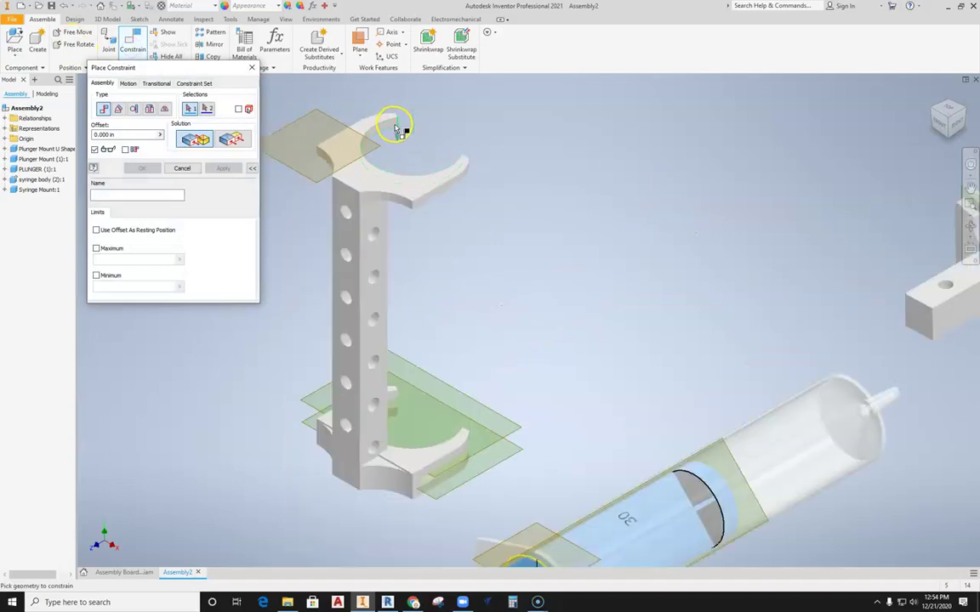
click(394, 127)
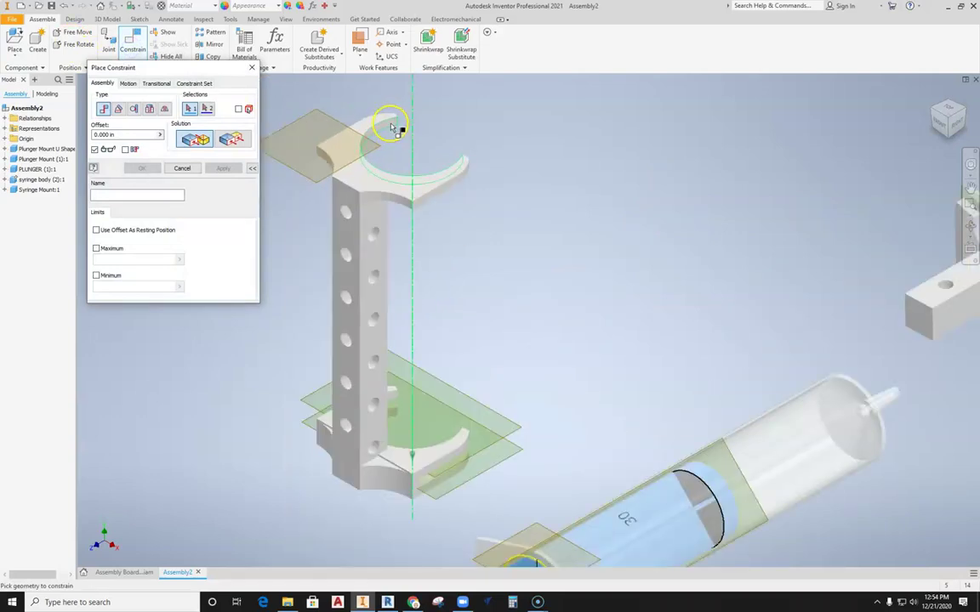
scroll(455, 349, down, 3)
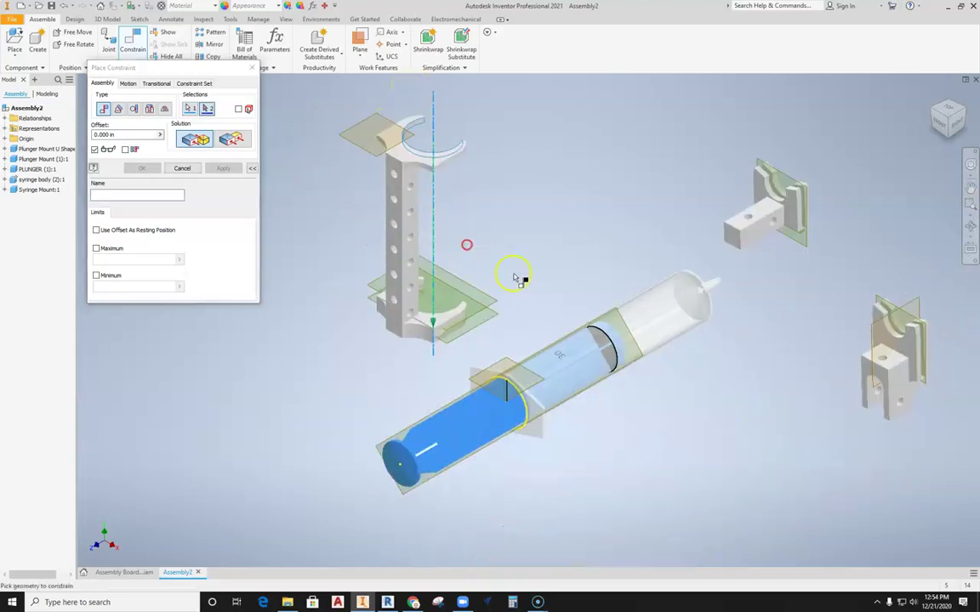
click(683, 318)
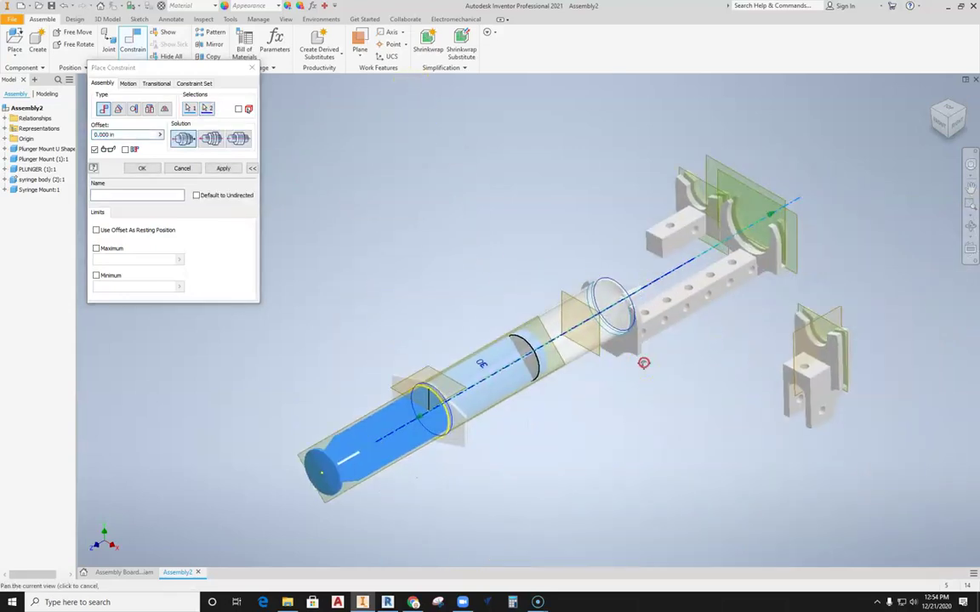
click(214, 139)
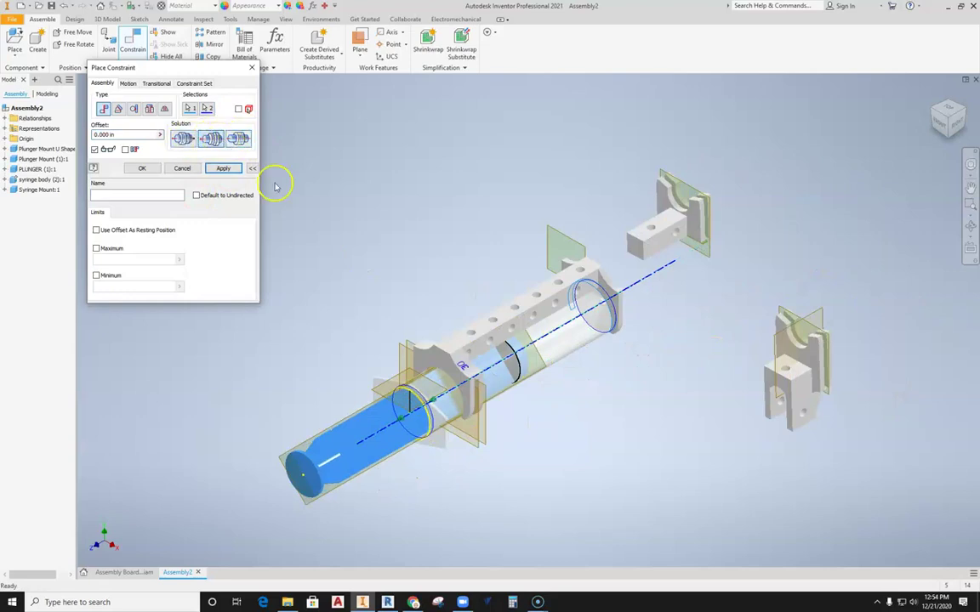
click(223, 169)
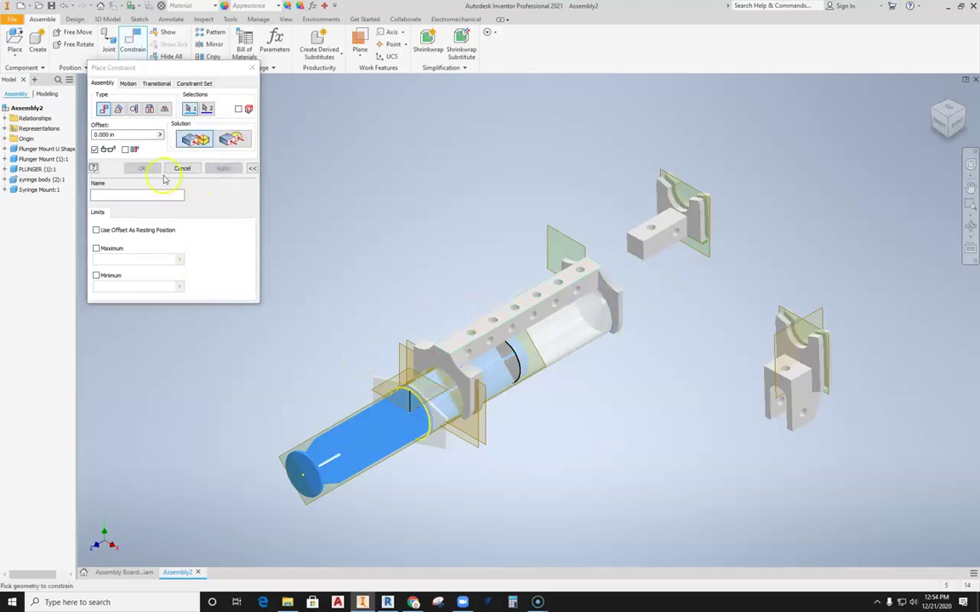
click(183, 167)
Rotate the Syringe Mount around the syringe body until its perforated bar lies underneath.
drag(491, 331, 558, 409)
scroll(524, 426, down, 5)
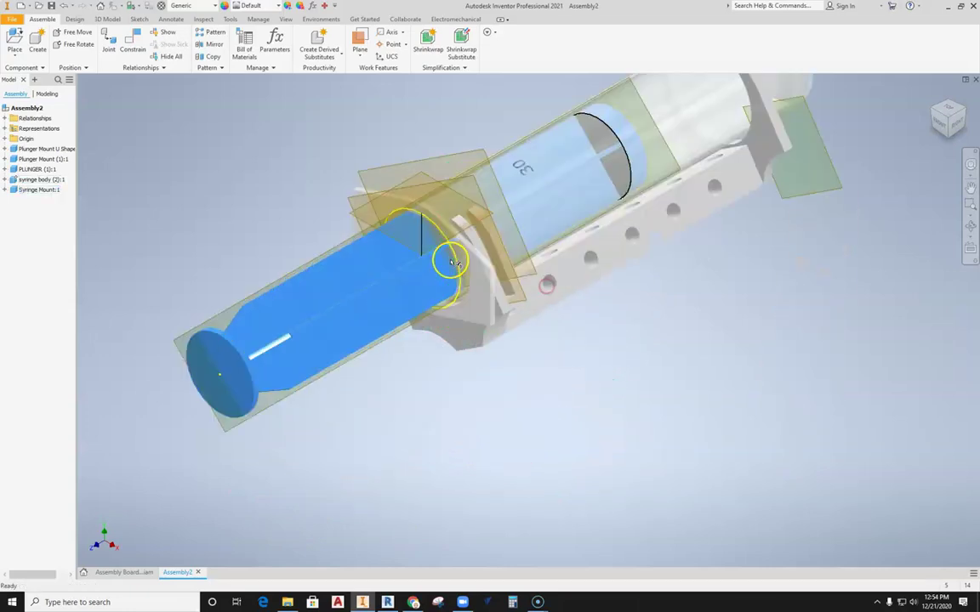
click(551, 290)
Mate the syringe body's flange face to the inner face of the mount's end slot with 0.000 in offset, and test the mount's rotation.
shift+middle_drag(606, 280, 499, 304)
click(133, 41)
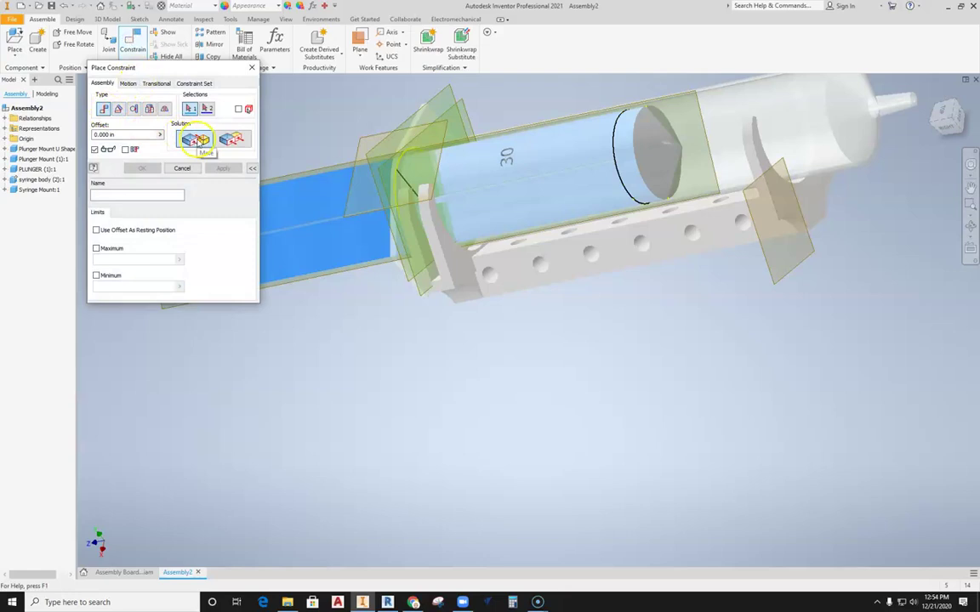
scroll(430, 223, down, 5)
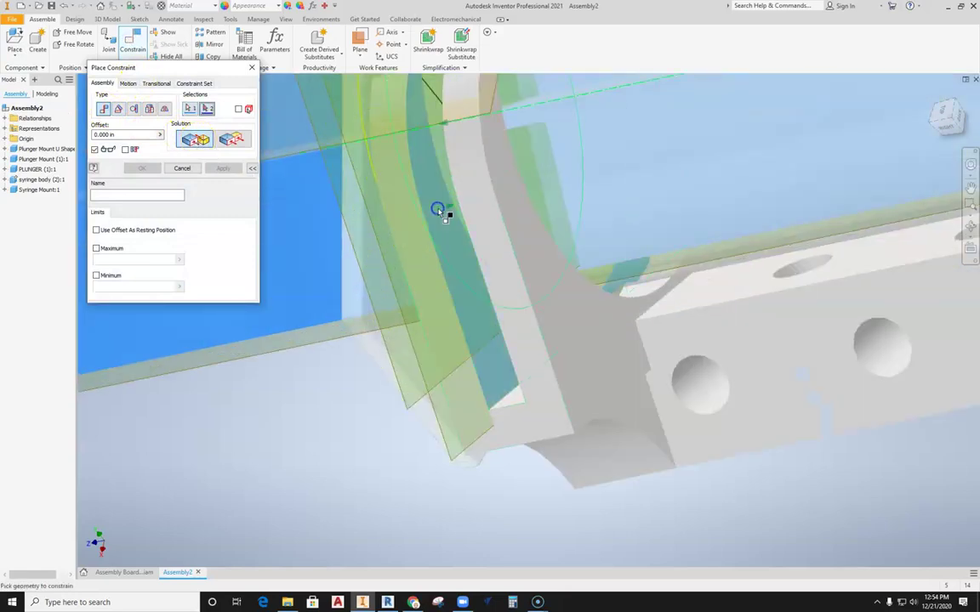
shift+middle_drag(440, 211, 579, 212)
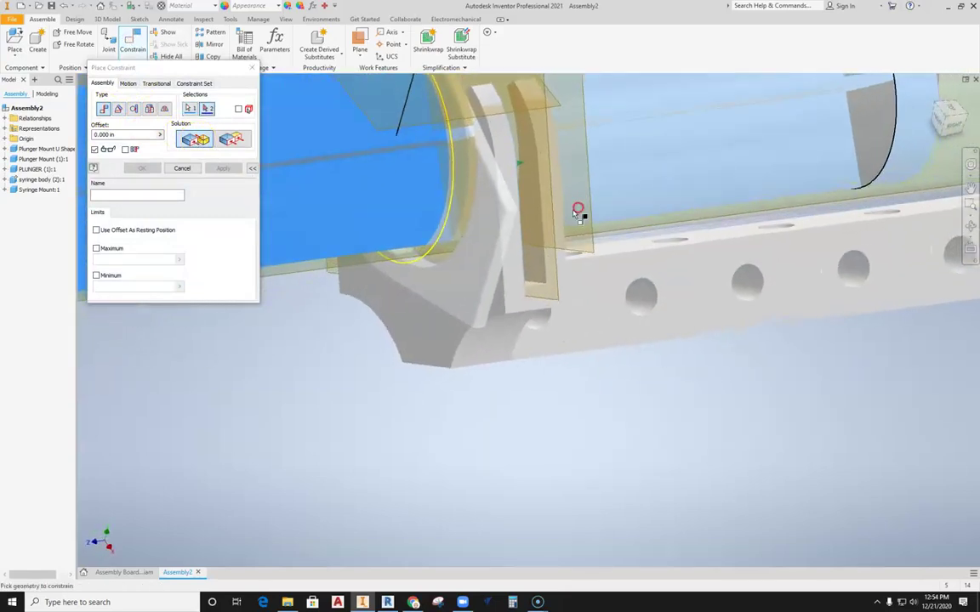
click(465, 262)
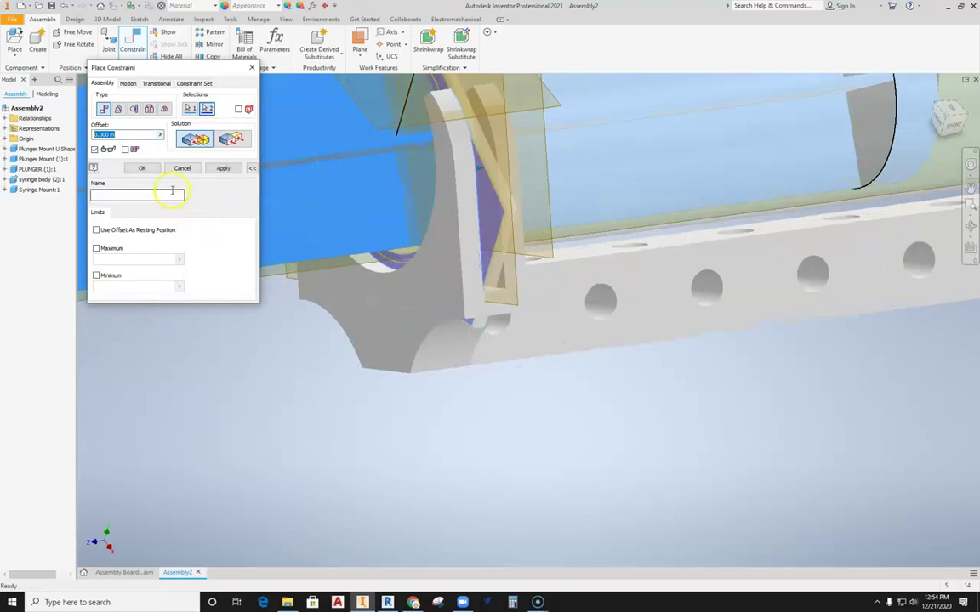
click(232, 168)
scroll(451, 204, up, 5)
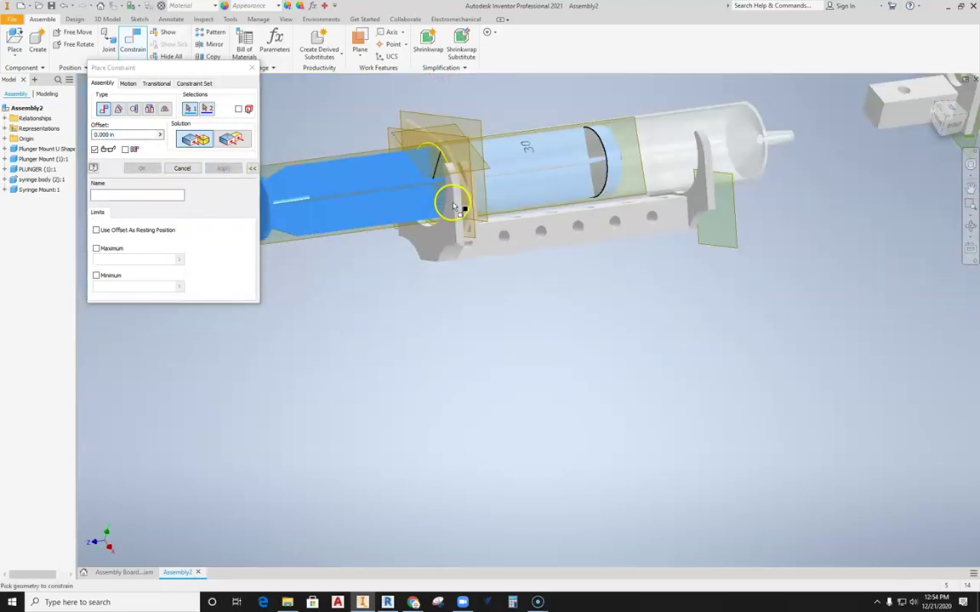
middle_drag(450, 203, 495, 287)
key(Escape)
drag(496, 293, 570, 361)
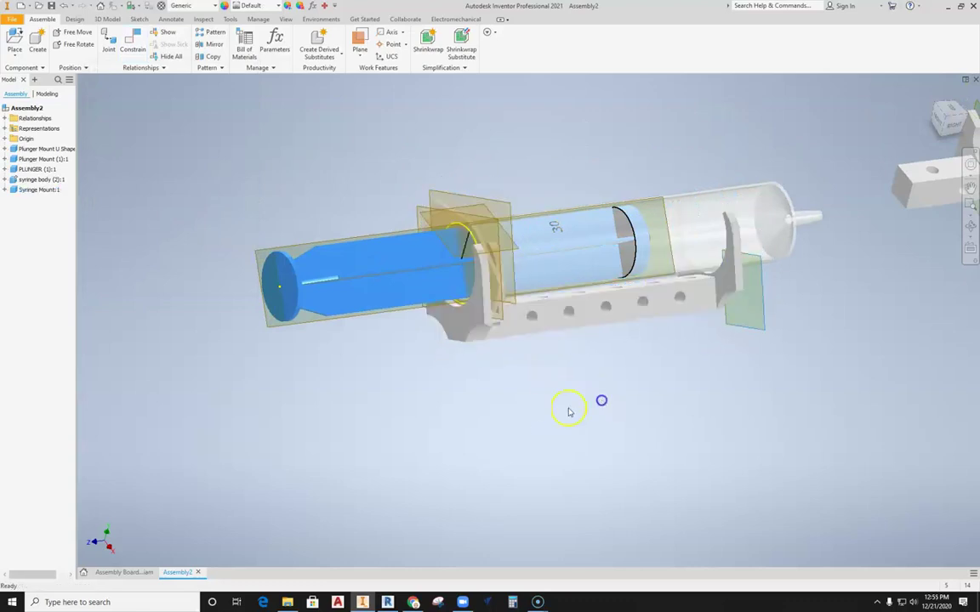
Apply a 0.00 deg directed Angle constraint between the mount's side face and the narrow edge face of the syringe body's flange.
click(134, 44)
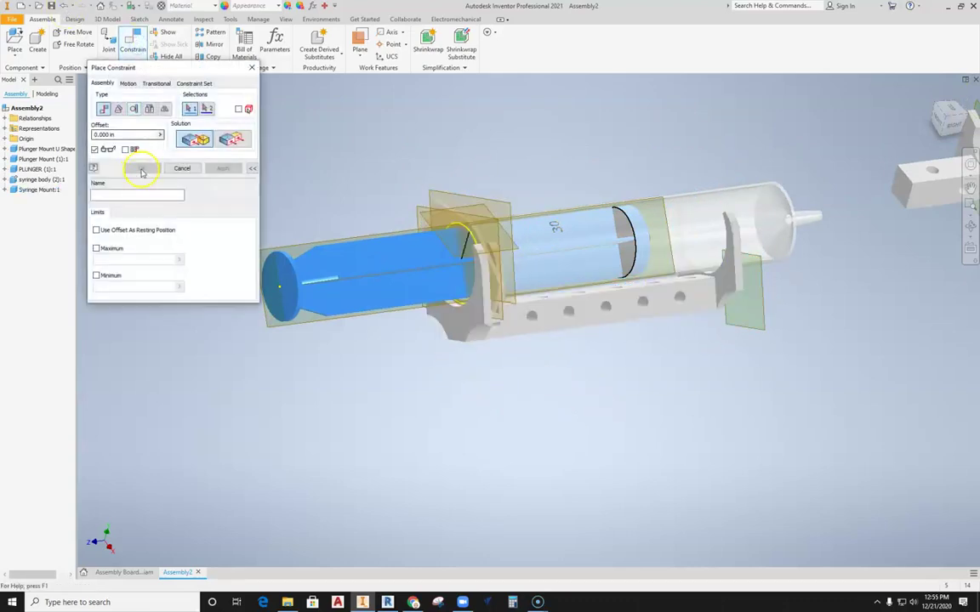
click(119, 109)
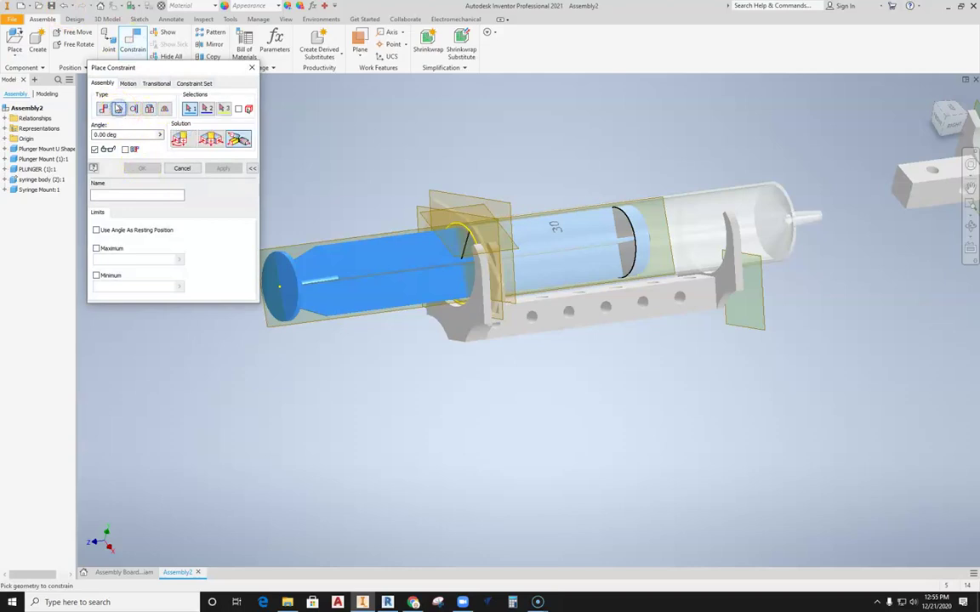
click(180, 139)
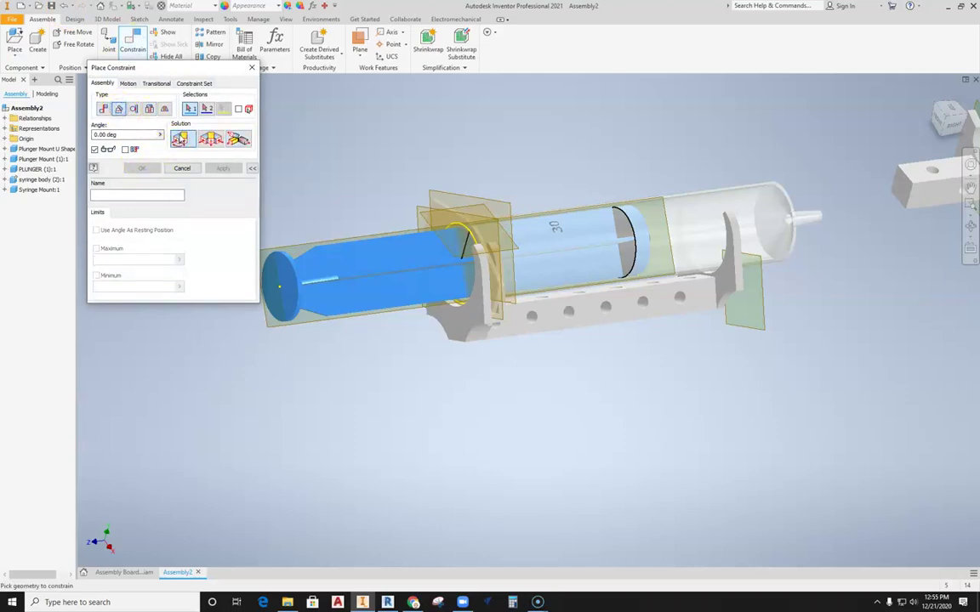
scroll(328, 263, up, 3)
scroll(647, 276, up, 3)
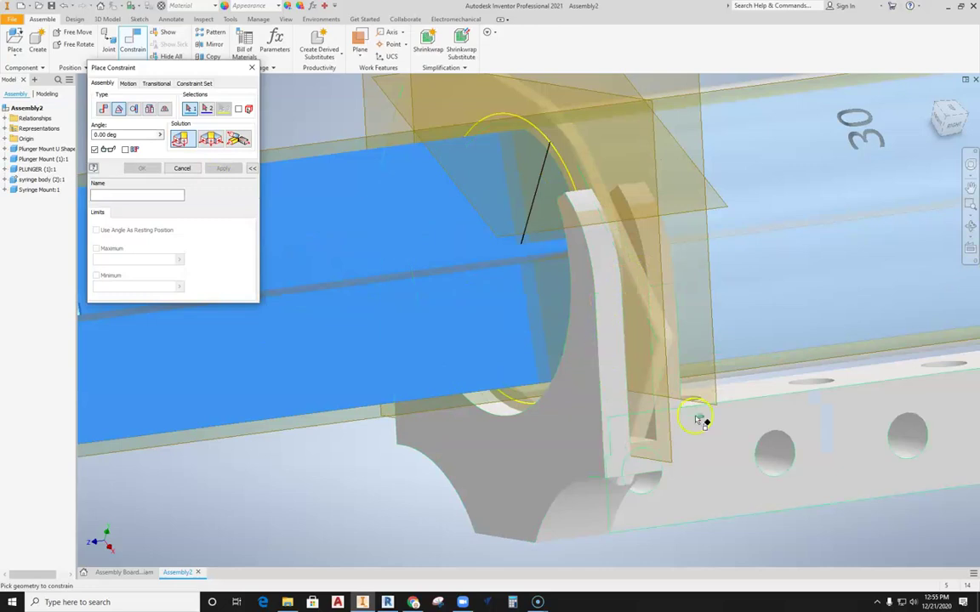
click(618, 375)
scroll(618, 375, down, 3)
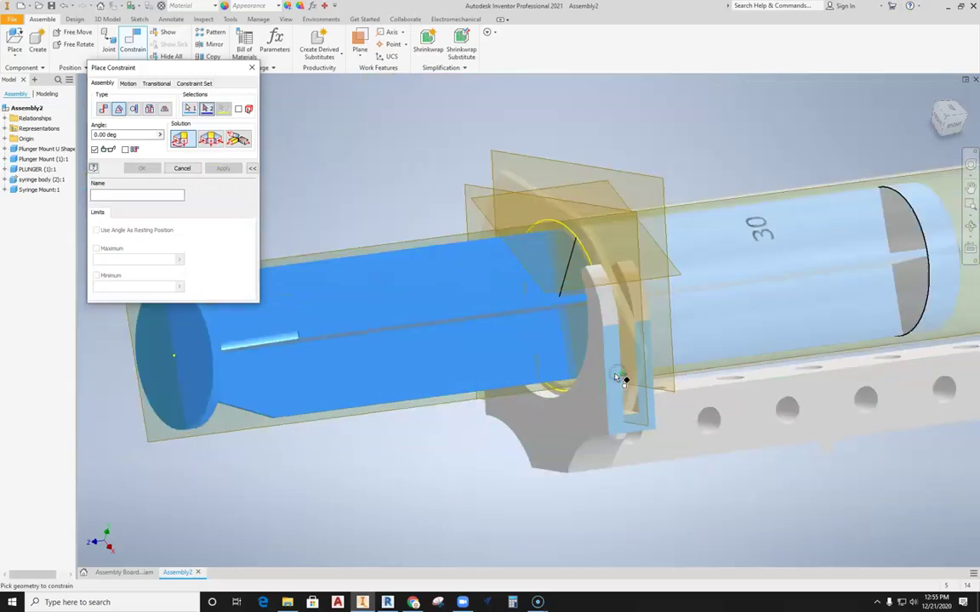
scroll(618, 328, up, 6)
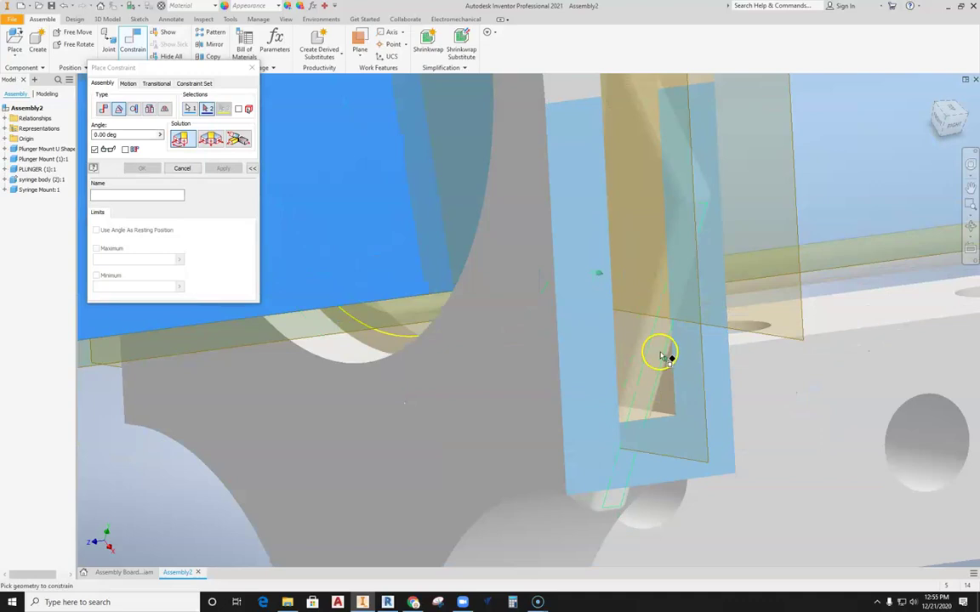
click(663, 357)
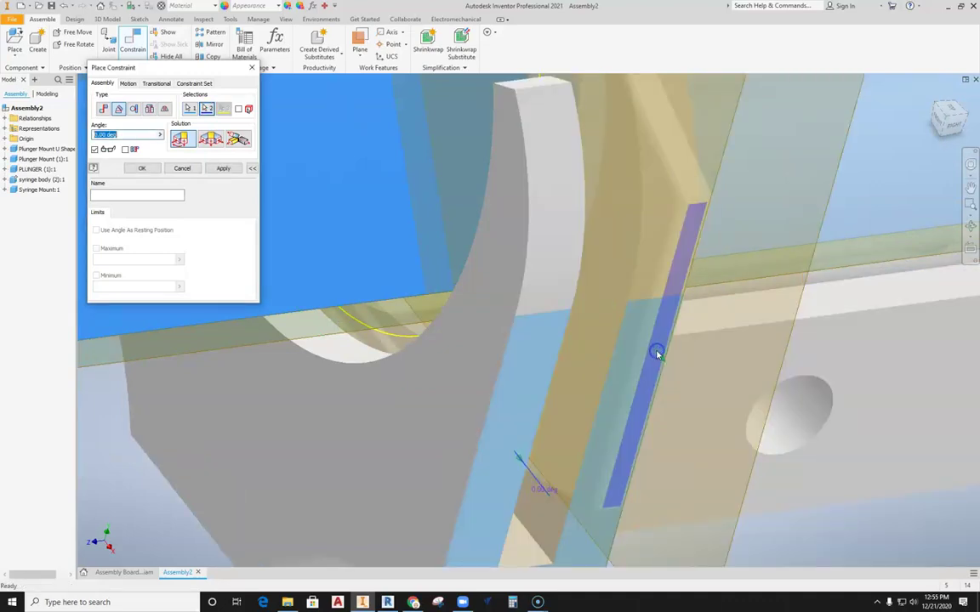
scroll(646, 306, down, 2)
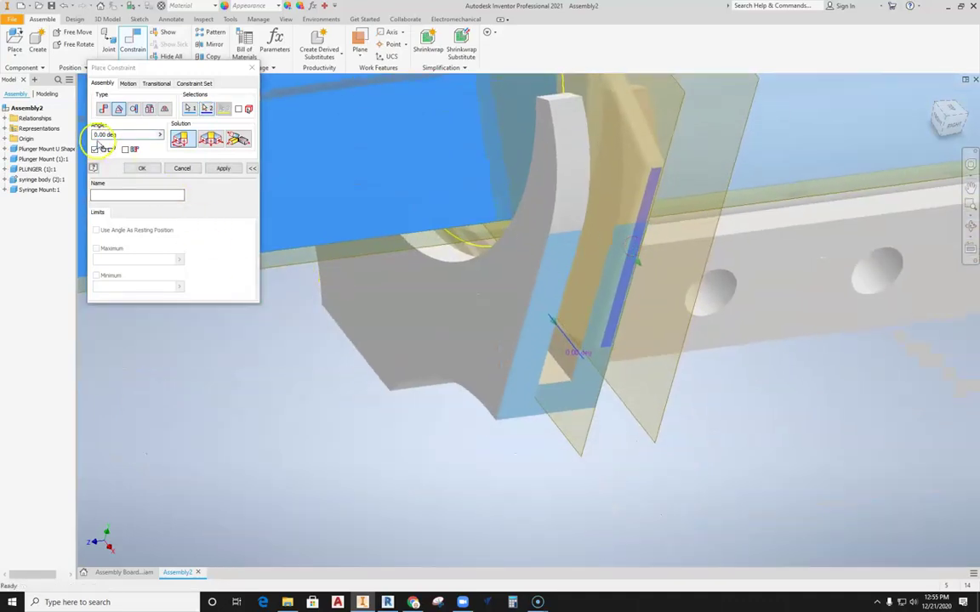
click(223, 168)
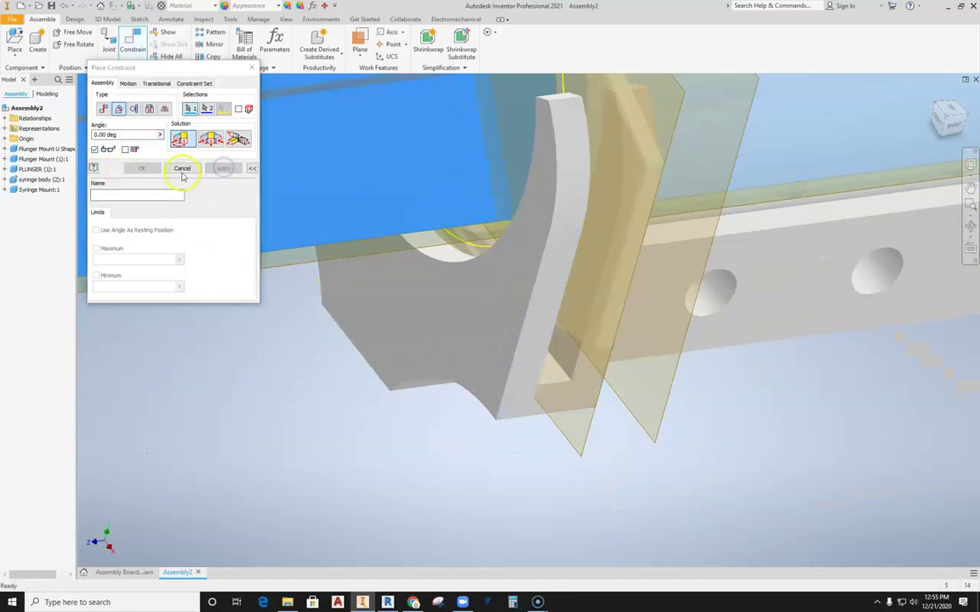
click(182, 169)
Slide the plunger further into the mounted syringe body to check its movement.
scroll(242, 273, down, 5)
scroll(574, 377, down, 2)
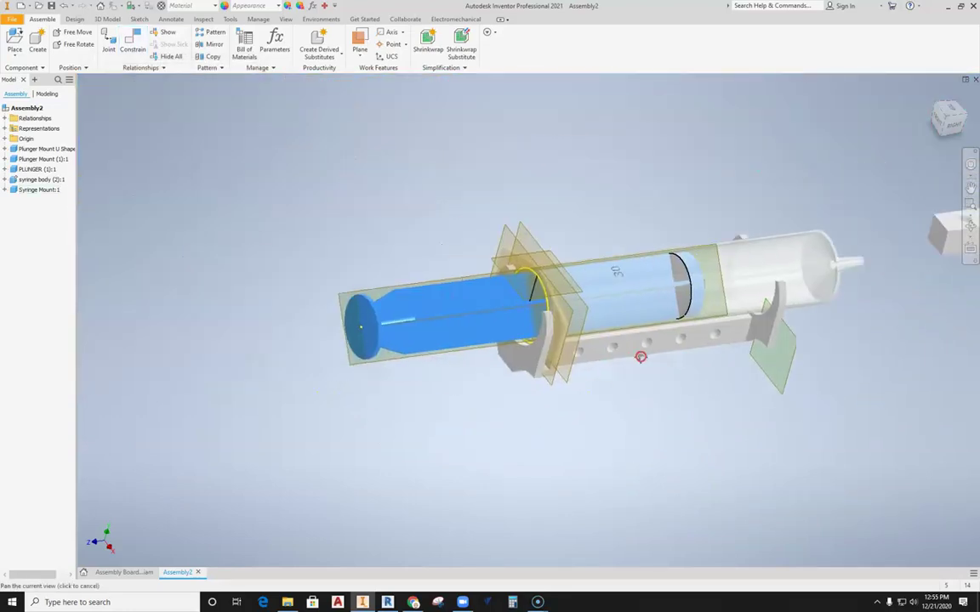
drag(464, 317, 532, 302)
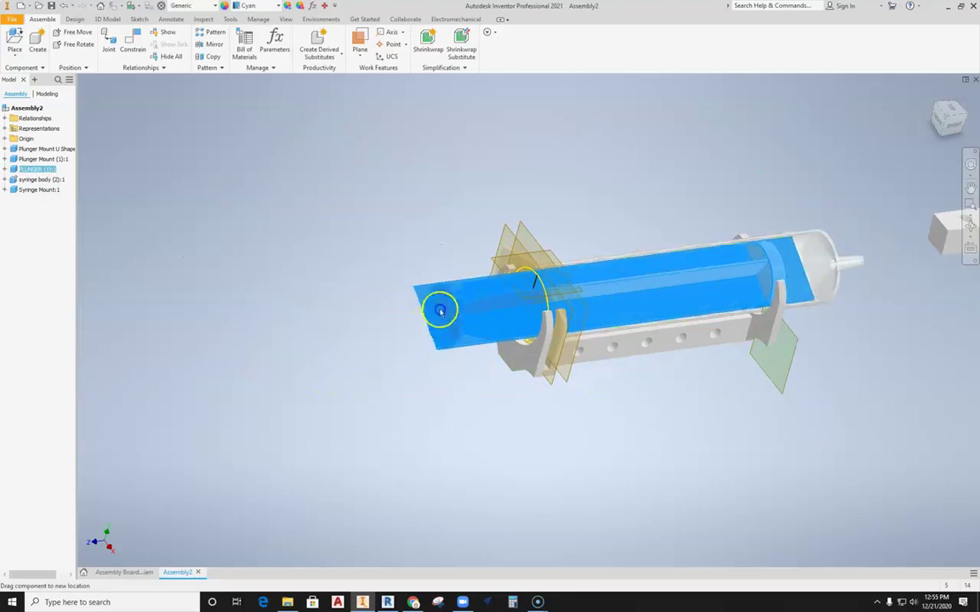
Slide the plunger partway back out of the syringe body.
click(732, 335)
middle_drag(635, 294, 603, 310)
drag(489, 316, 375, 319)
scroll(459, 343, up, 3)
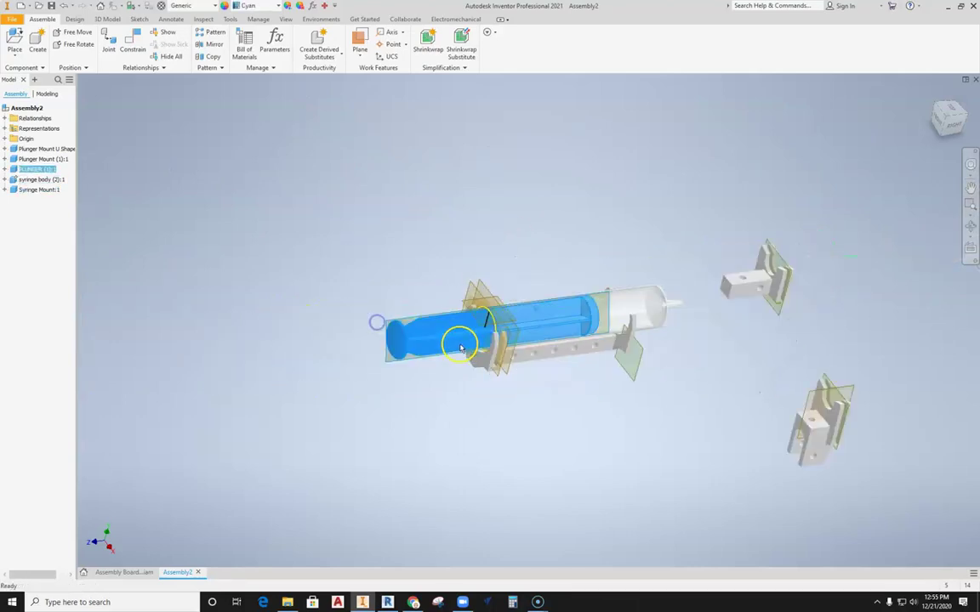
middle_drag(556, 360, 536, 351)
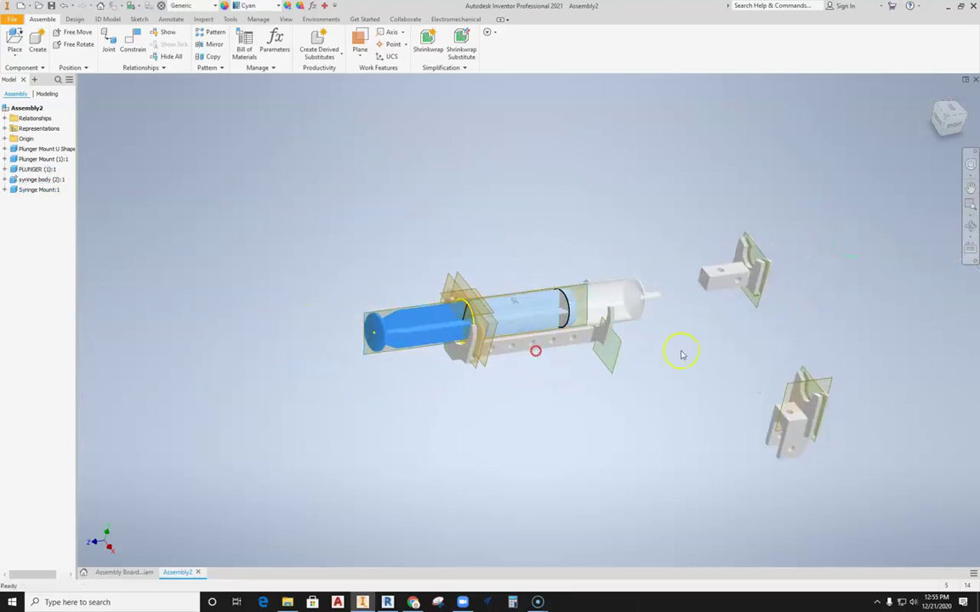
Move the U-shaped plunger mount and the other plunger mount into open space near the plunger's end disc.
click(954, 125)
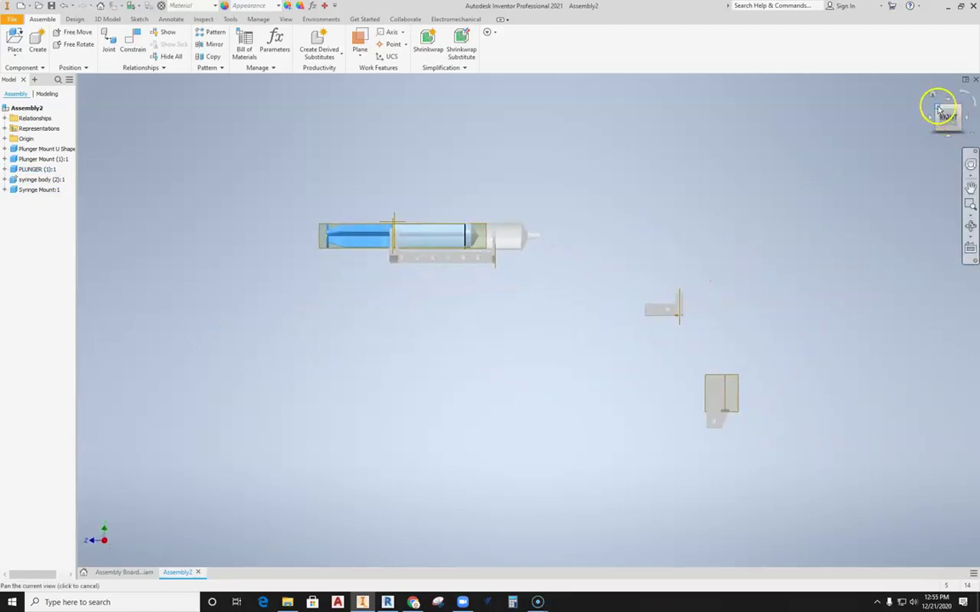
click(939, 109)
click(939, 124)
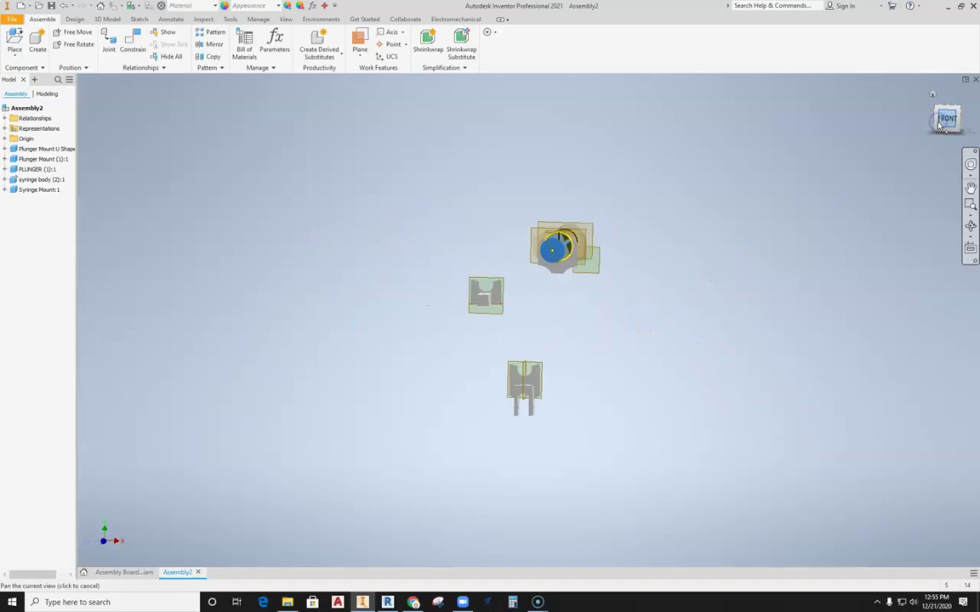
click(960, 120)
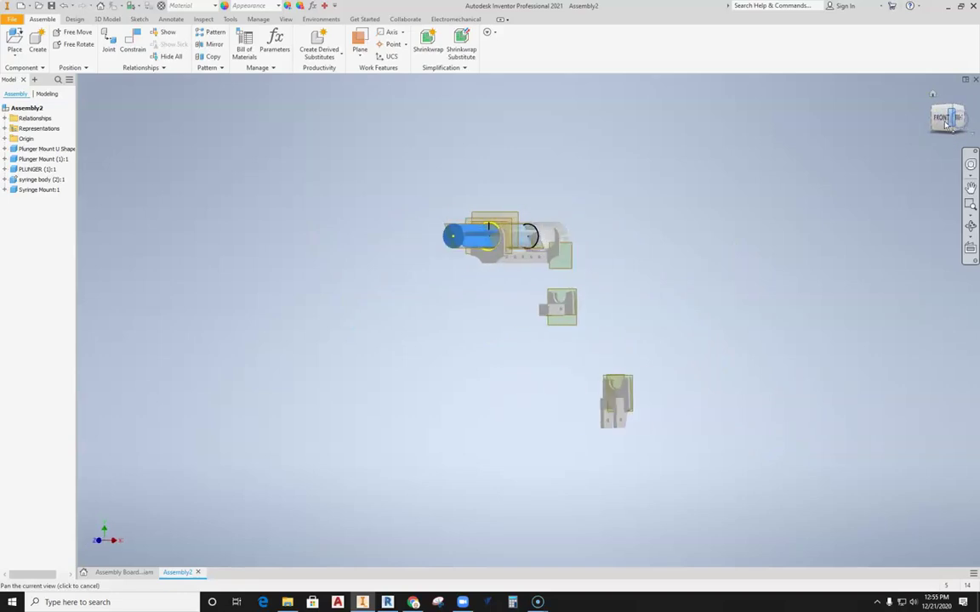
scroll(494, 376, down, 3)
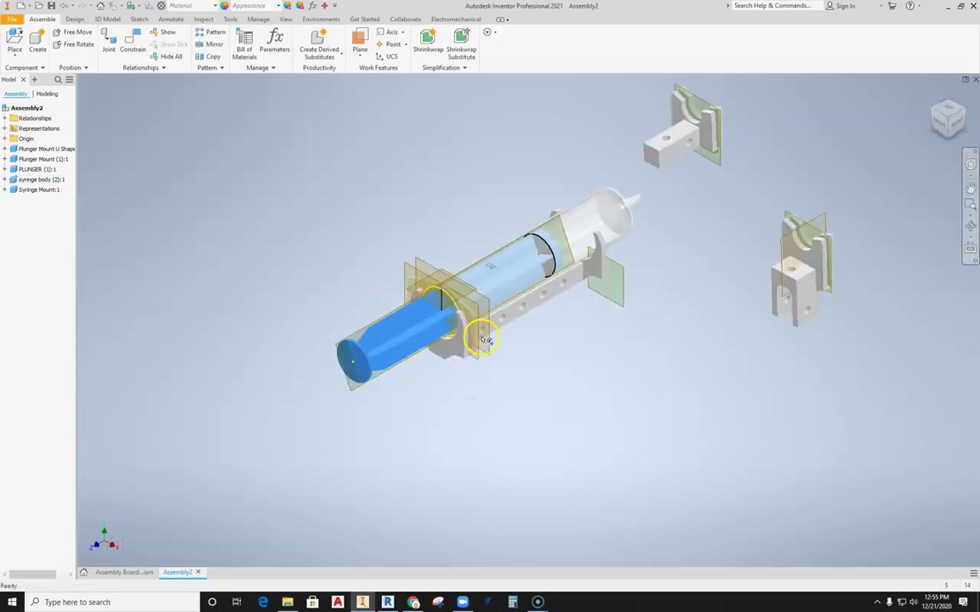
middle_drag(483, 343, 532, 355)
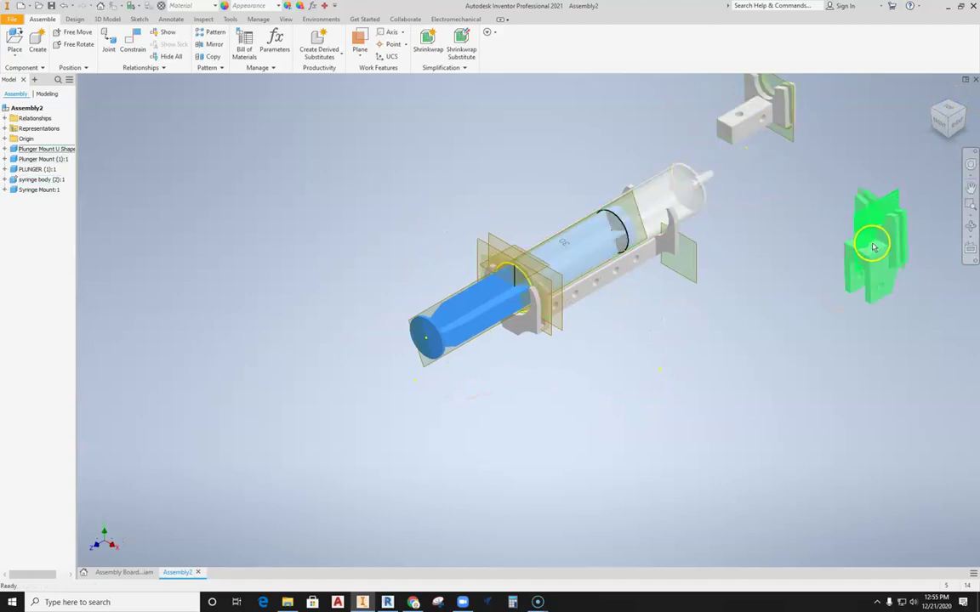
drag(871, 233, 205, 340)
drag(711, 135, 473, 439)
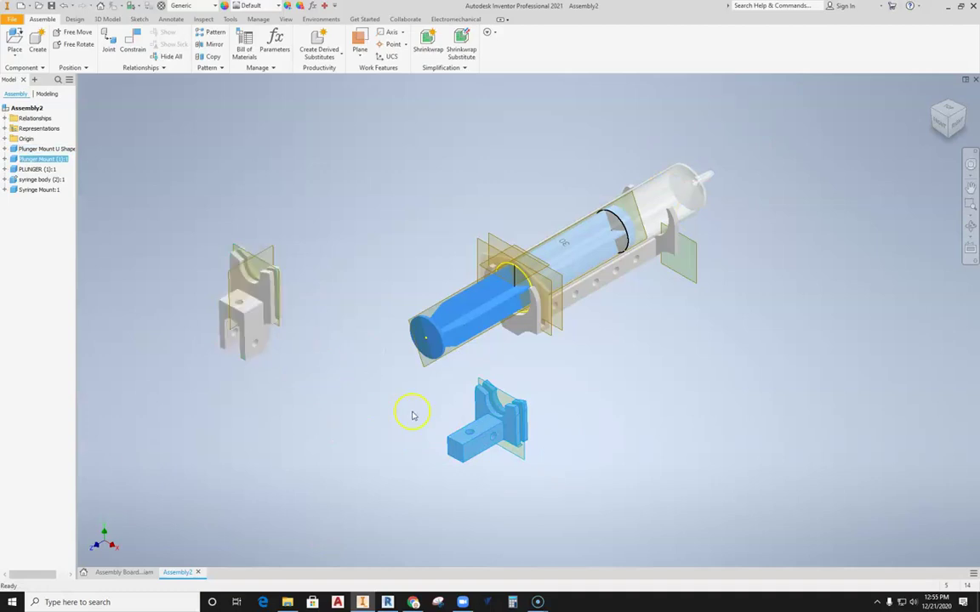
middle_drag(404, 404, 415, 408)
drag(489, 427, 539, 439)
drag(260, 289, 320, 379)
middle_drag(418, 431, 369, 359)
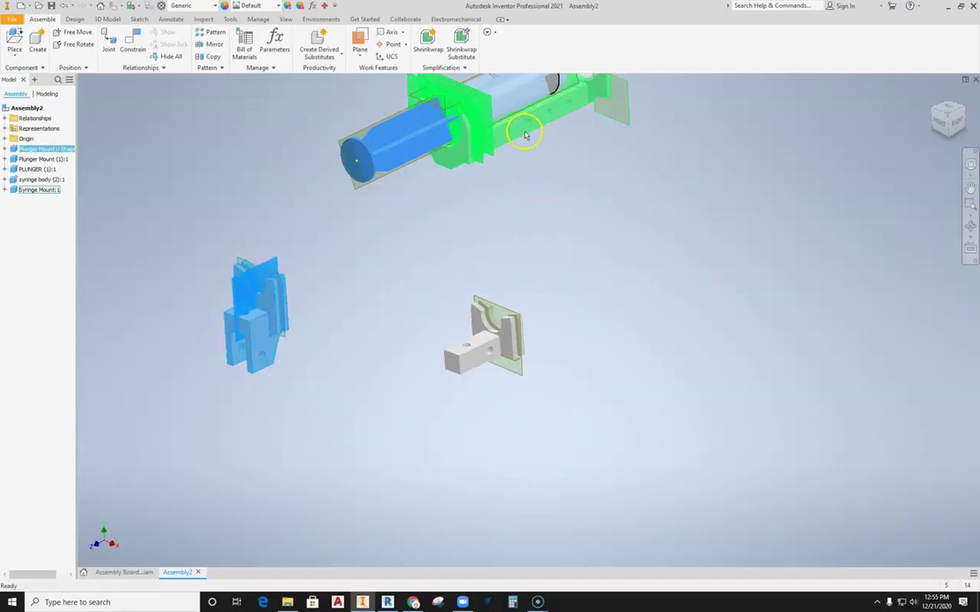
Apply a 0.00 deg Angle constraint between the U-shaped plunger mount's side face and the perforated bar's side face, and move the mount nearer the plunger.
click(130, 39)
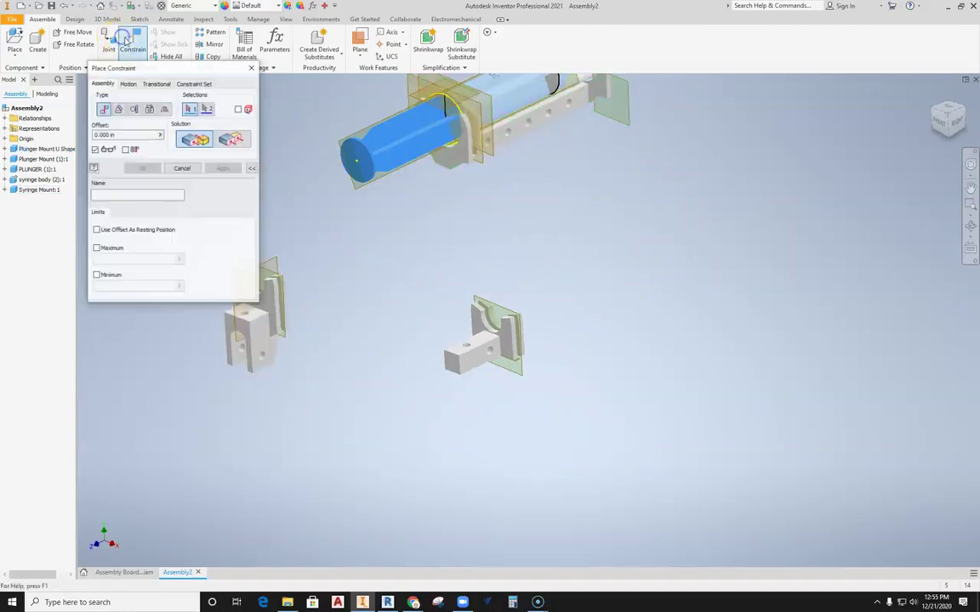
click(119, 109)
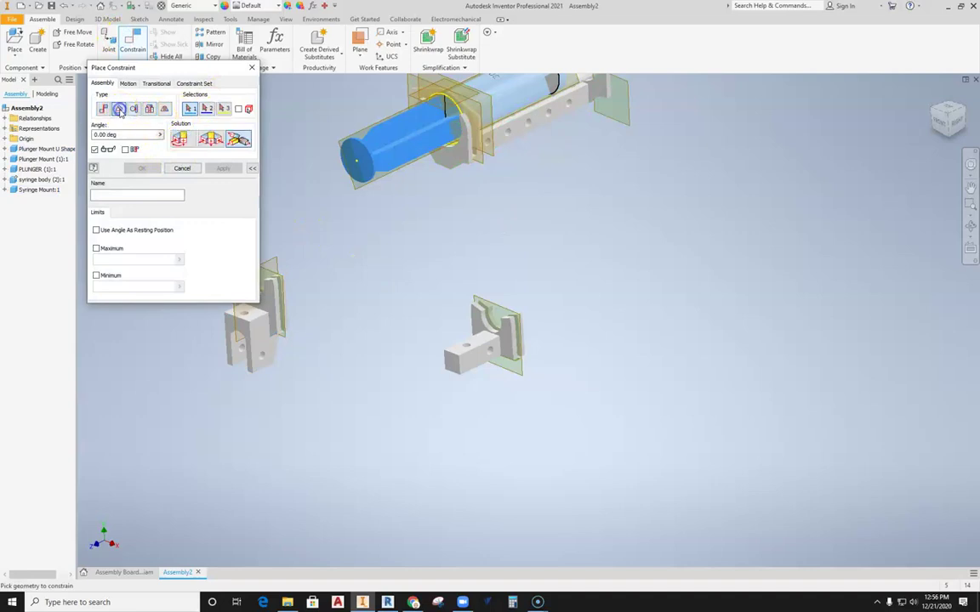
click(254, 343)
scroll(502, 128, up, 3)
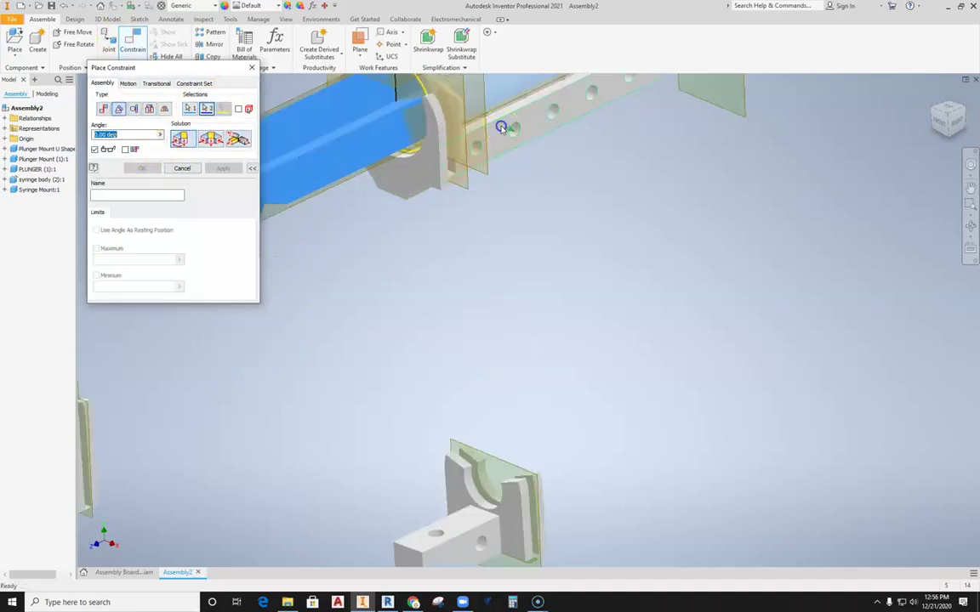
click(501, 127)
click(227, 170)
click(191, 169)
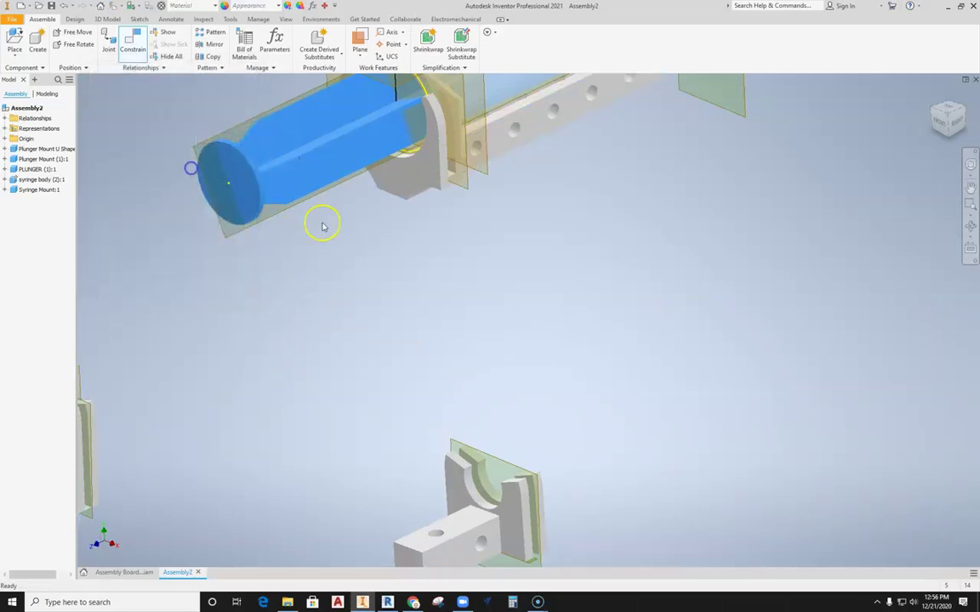
scroll(338, 230, down, 3)
middle_drag(338, 230, 468, 212)
drag(285, 380, 381, 312)
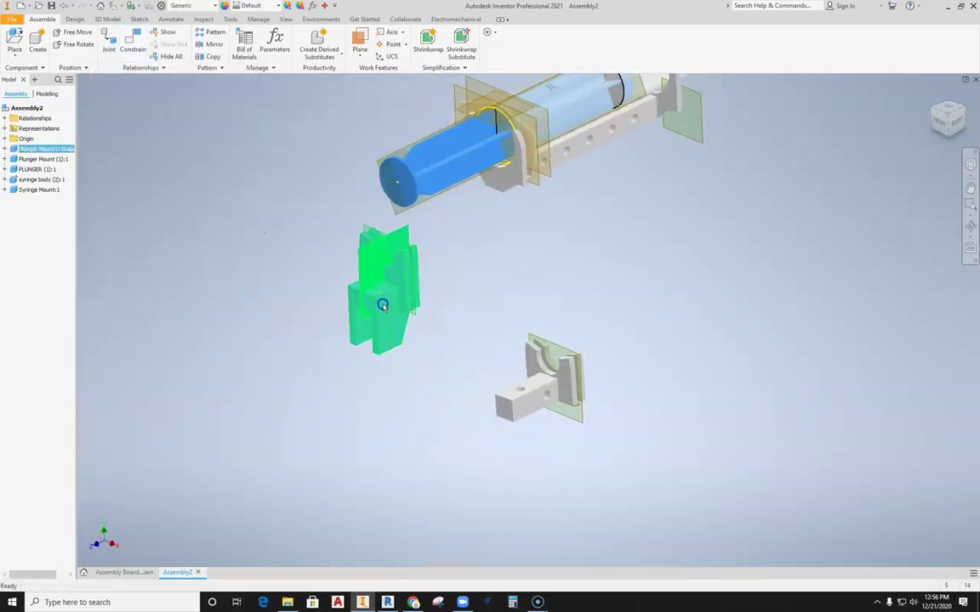
Mate the axis of the U-shaped mount's curved cutout to the plunger's end disc axis with 0.000 in offset.
click(133, 42)
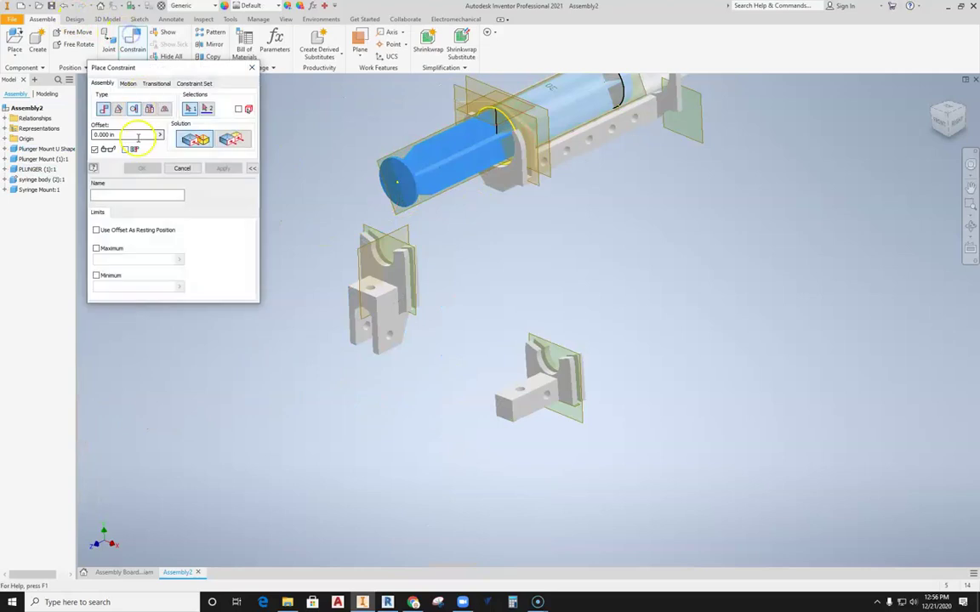
scroll(426, 289, up, 3)
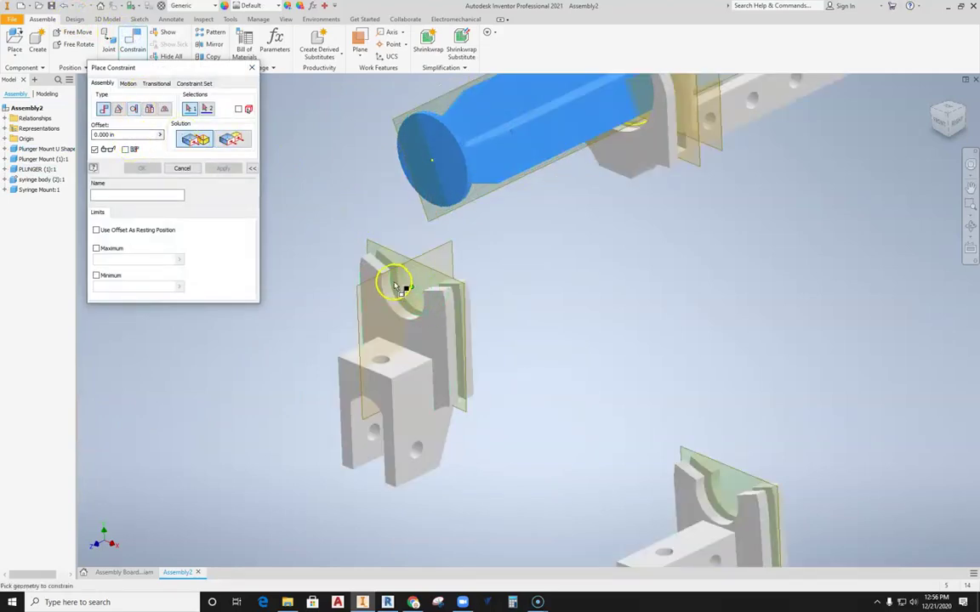
click(407, 281)
middle_drag(494, 236, 472, 323)
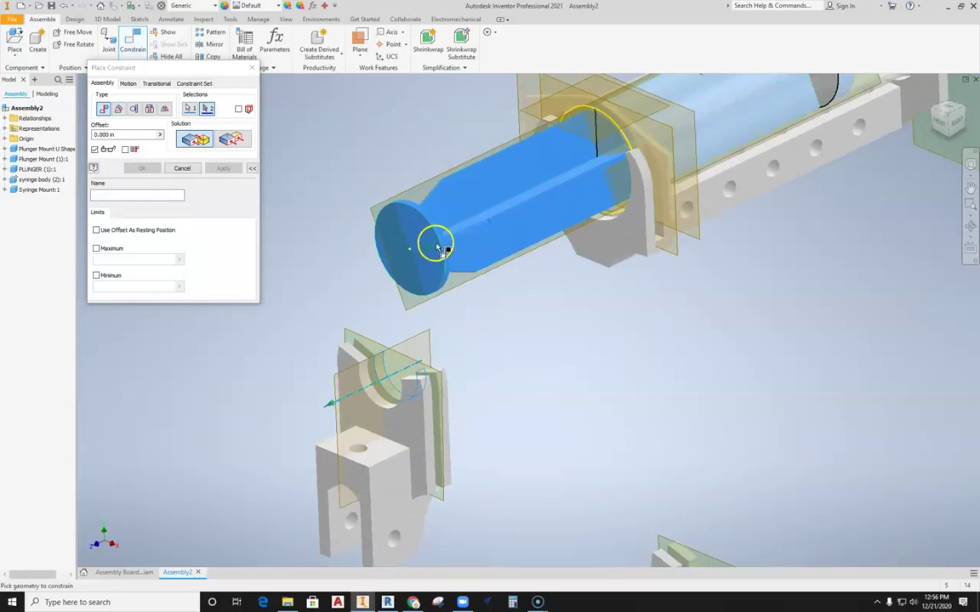
scroll(437, 231, up, 3)
click(433, 228)
scroll(433, 228, down, 3)
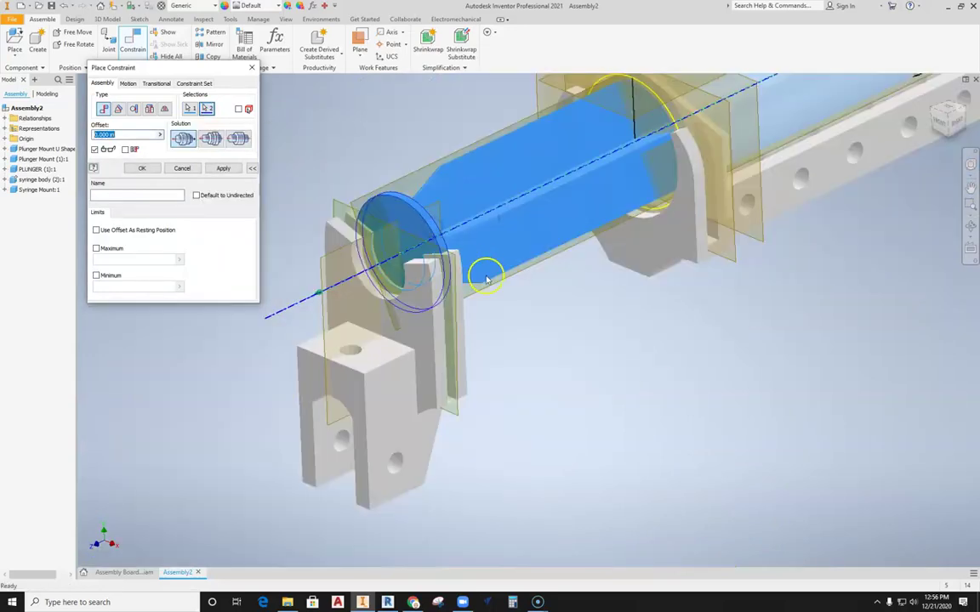
scroll(483, 266, down, 3)
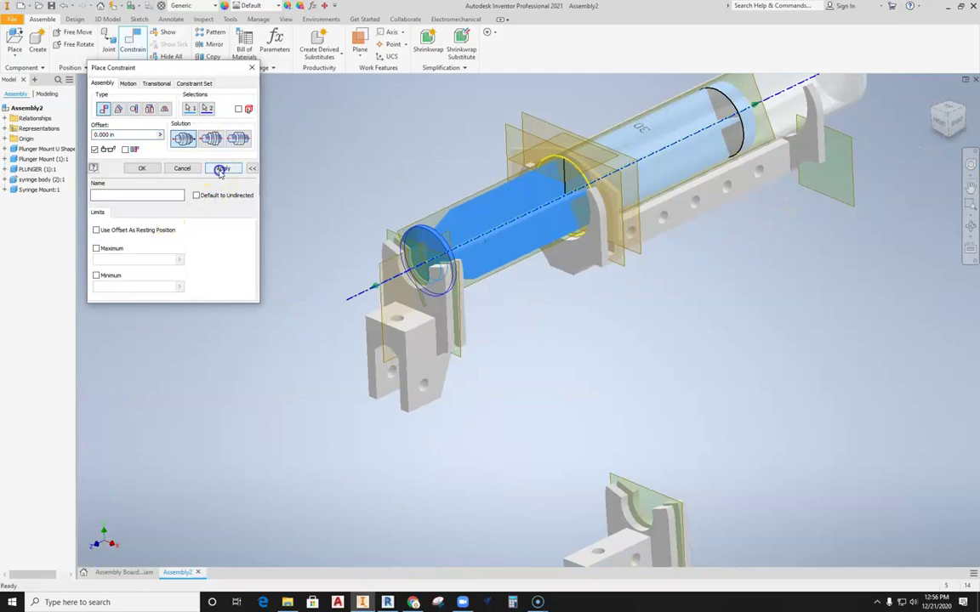
click(220, 168)
key(Escape)
Mate the inner face of the U-shaped mount's slot to the outer face of the plunger's end disc with 0.000 in offset.
drag(405, 345, 365, 363)
shift+middle_drag(411, 369, 366, 375)
click(132, 40)
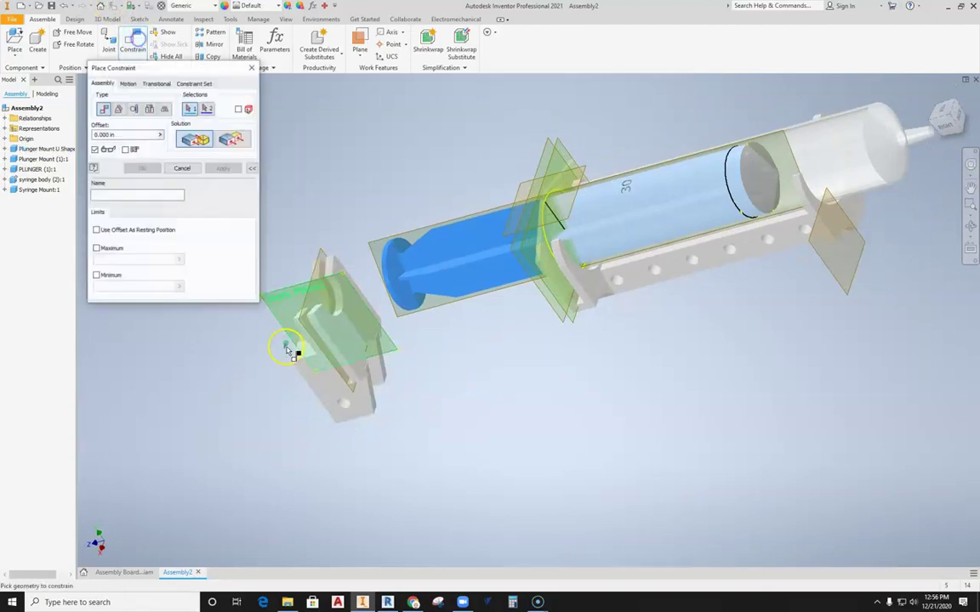
scroll(324, 315, up, 5)
scroll(341, 223, up, 3)
click(316, 257)
scroll(316, 258, down, 5)
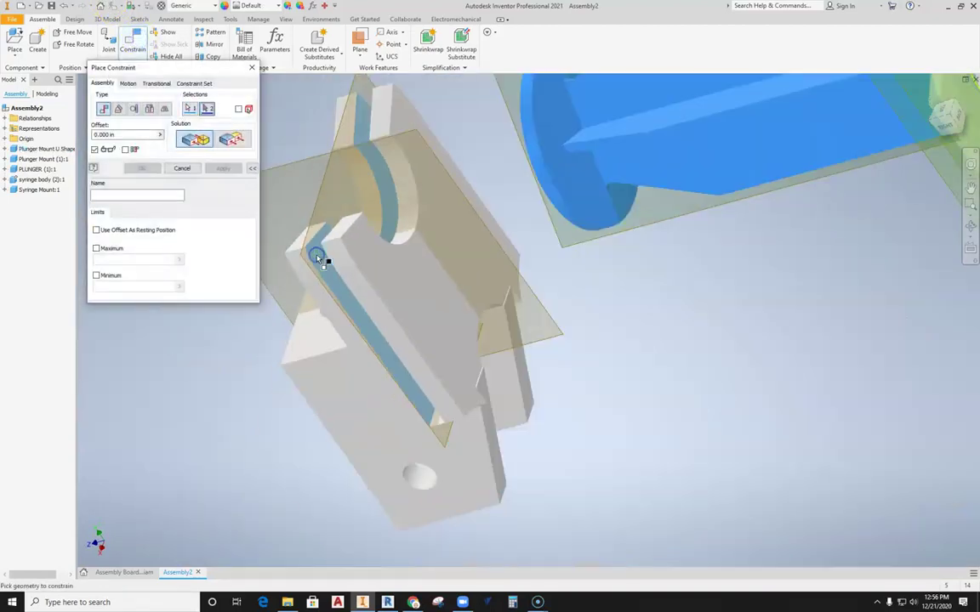
shift+middle_drag(483, 299, 536, 268)
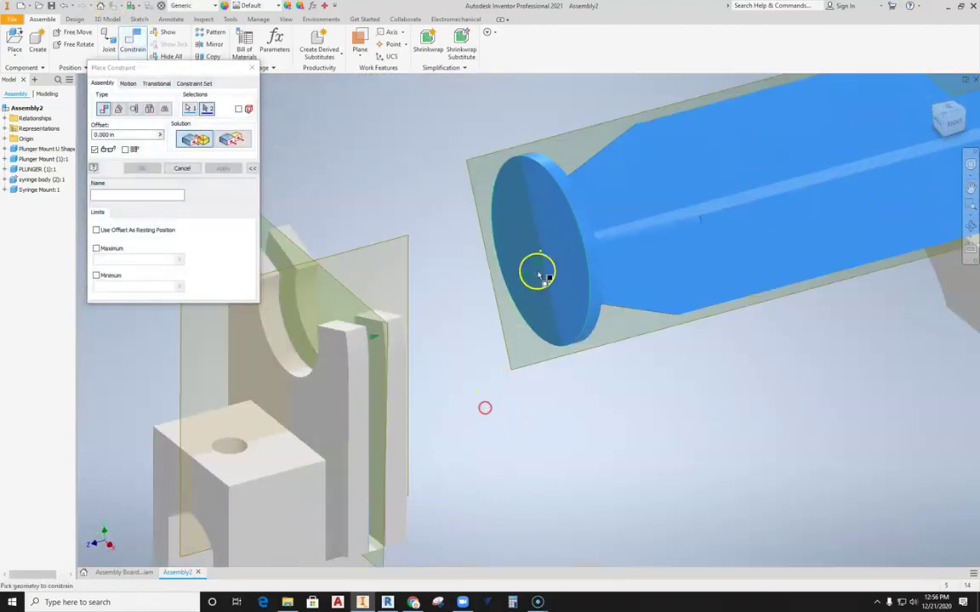
click(564, 251)
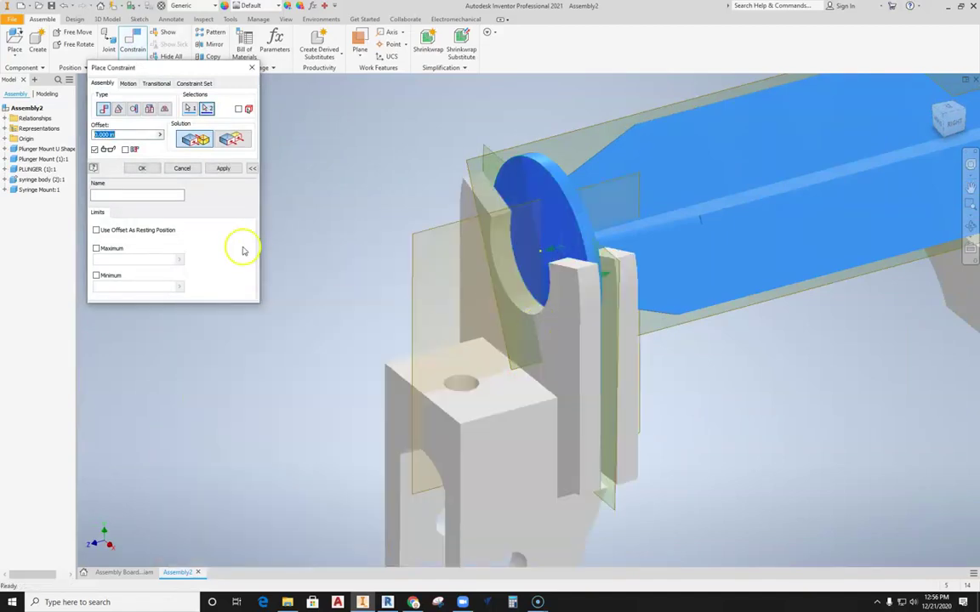
click(222, 169)
click(186, 169)
Move the U-shaped mount to check that it travels together with the plunger.
scroll(270, 223, down, 2)
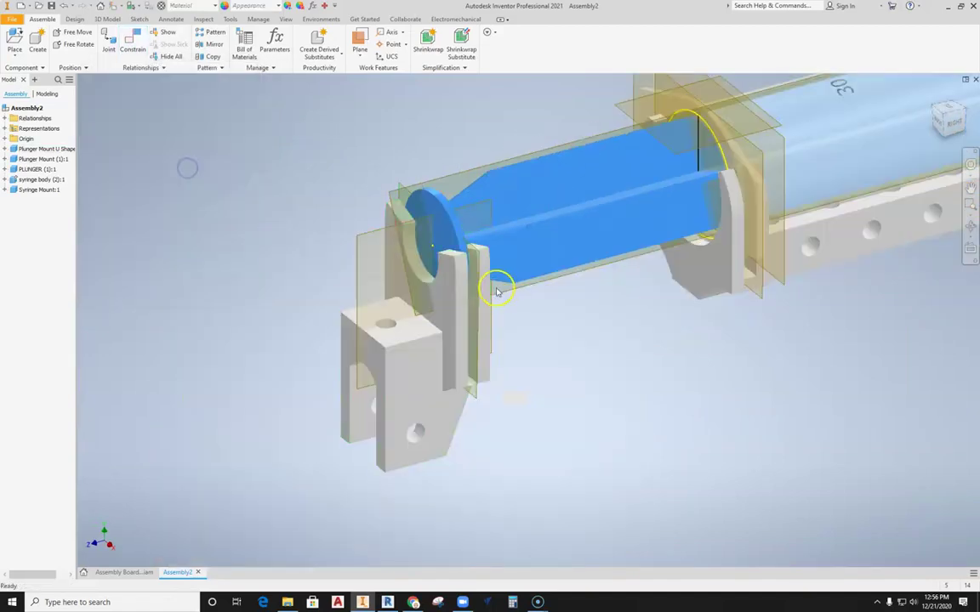
scroll(499, 289, down, 2)
click(459, 324)
drag(459, 324, 439, 308)
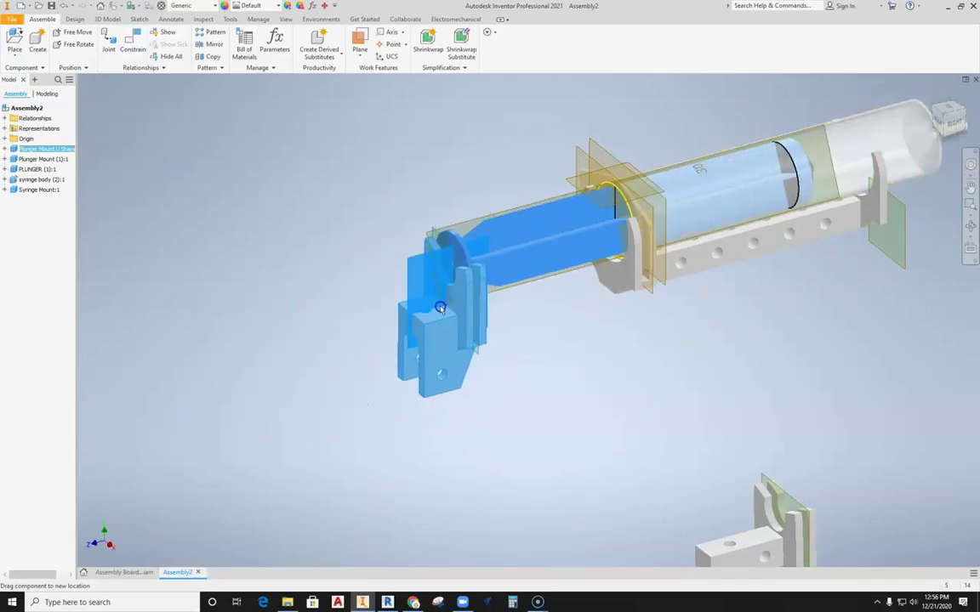
Drive the plunger's Insert:1 constraint between 0.000 in and 3.500 in, playing it forward and in reverse twice.
click(5, 170)
click(31, 200)
right_click(31, 201)
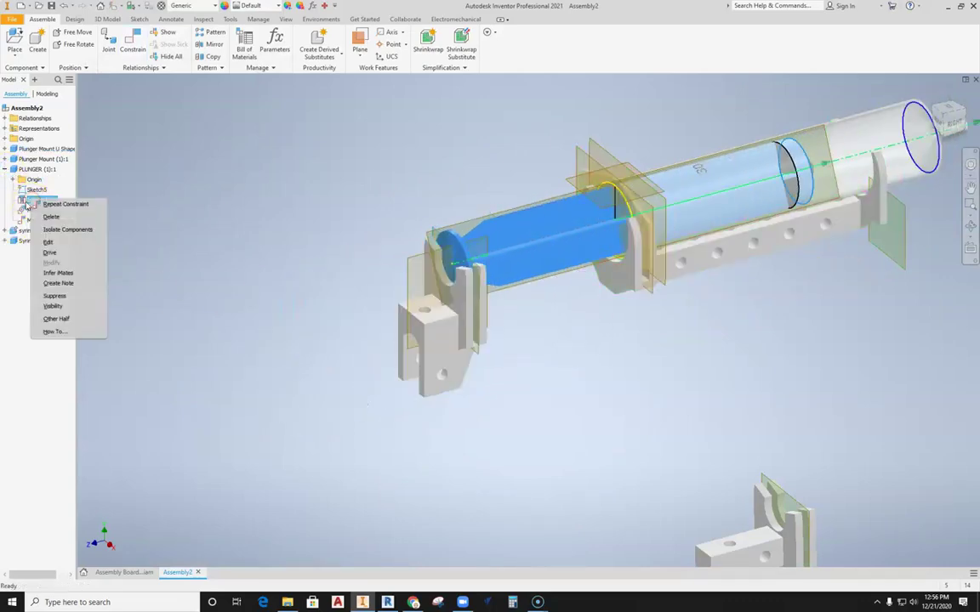
click(49, 253)
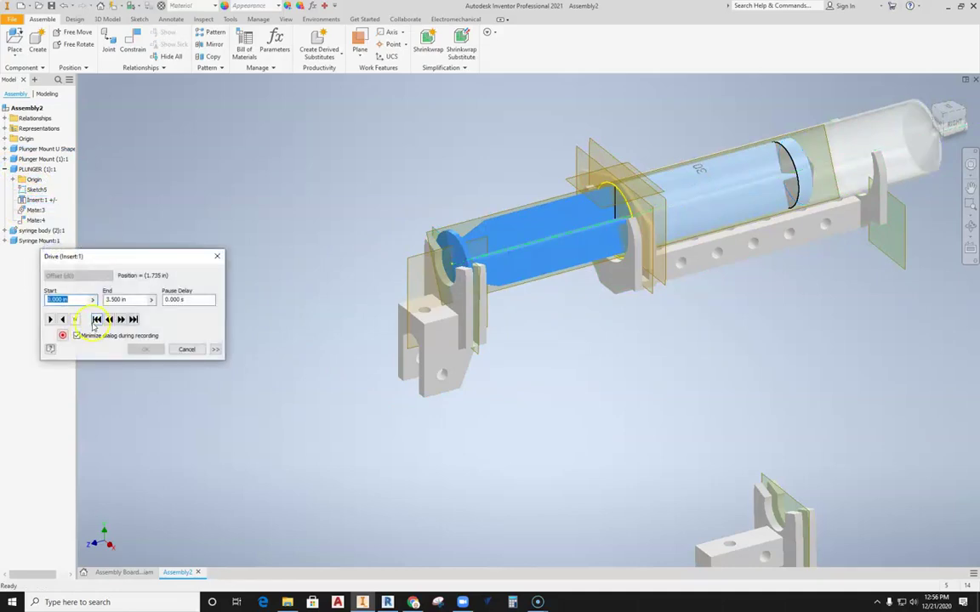
click(49, 320)
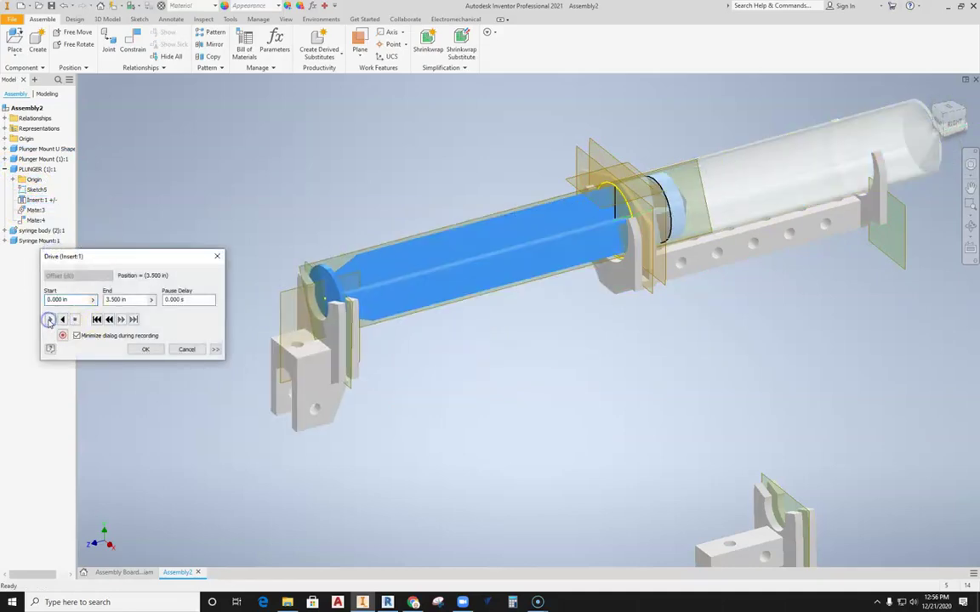
click(63, 320)
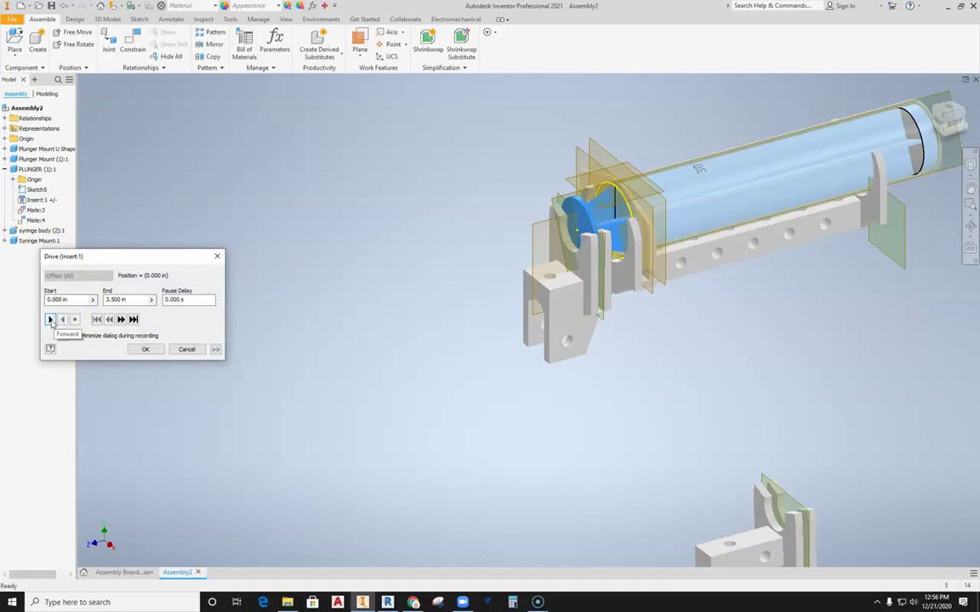
click(51, 319)
click(64, 320)
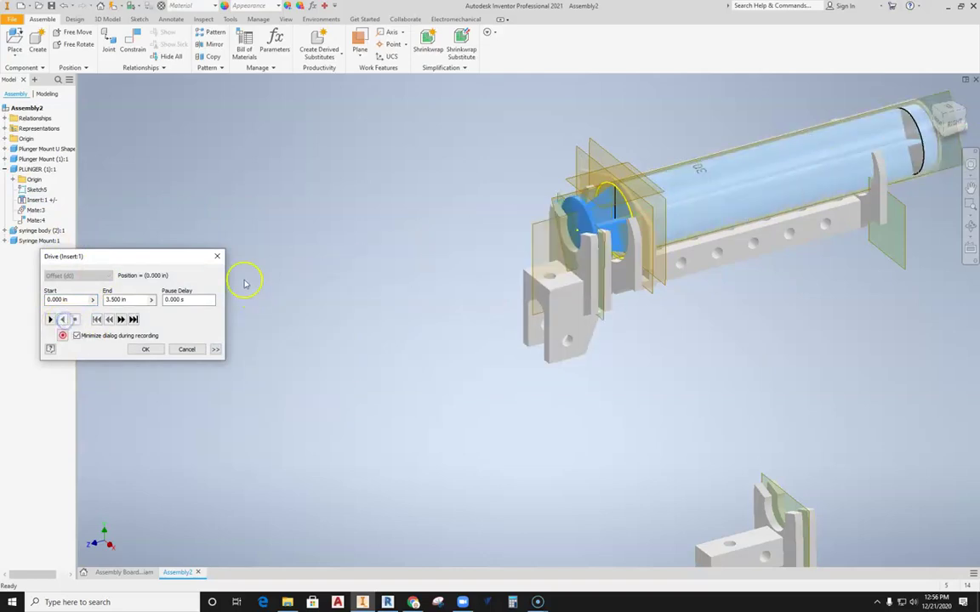
click(217, 256)
Suppress the U-shaped plunger mount.
scroll(291, 284, down, 3)
click(366, 273)
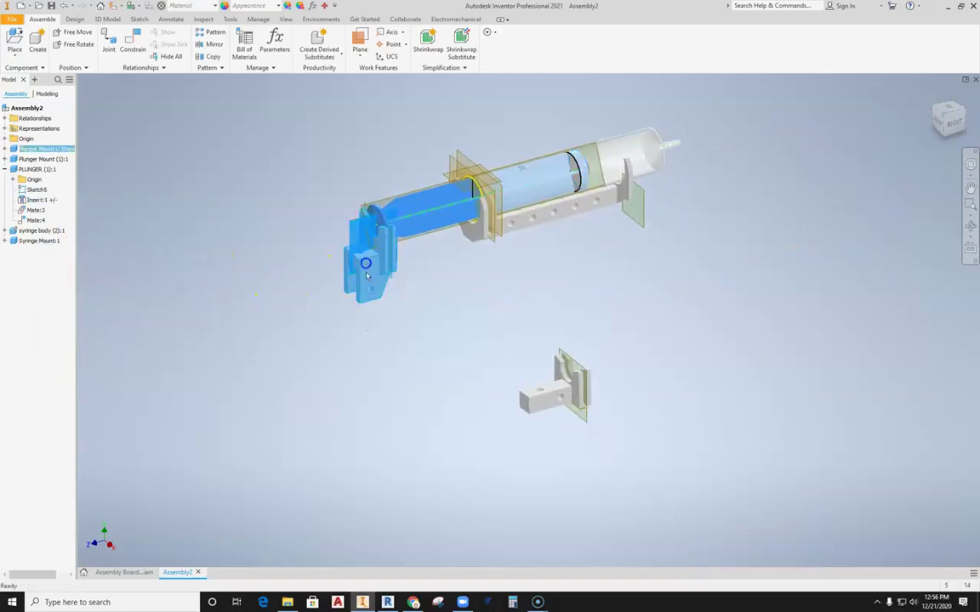
right_click(49, 149)
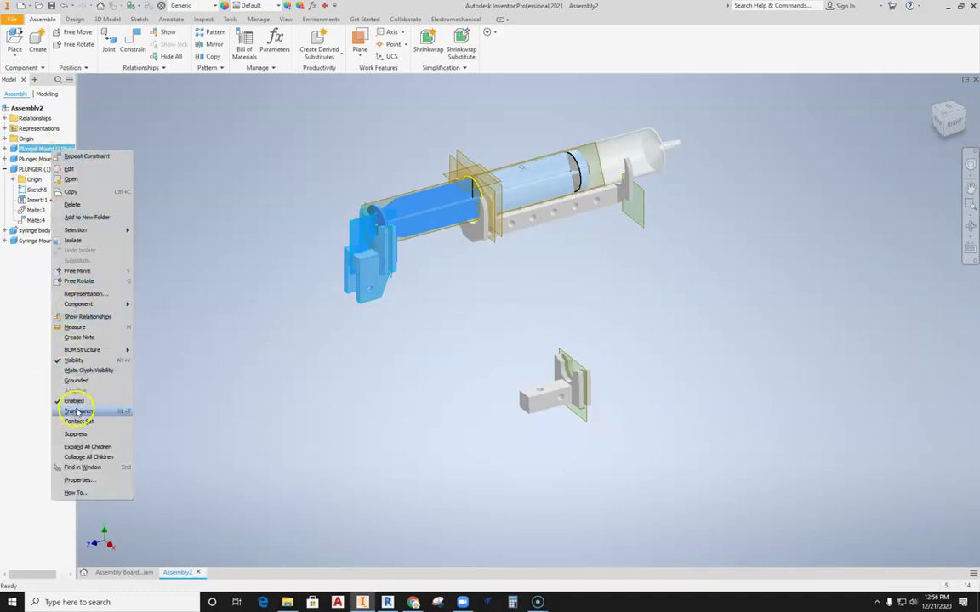
click(80, 434)
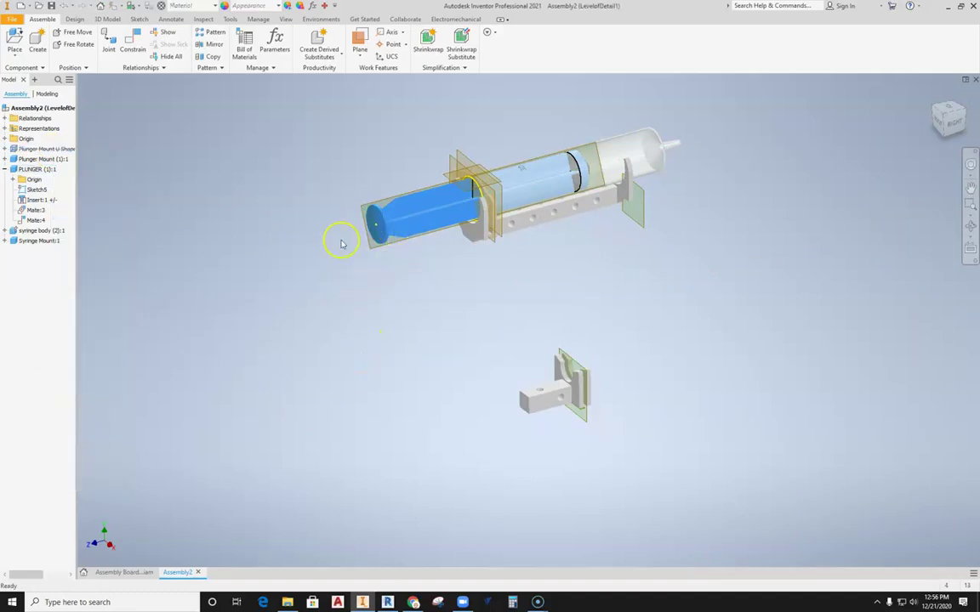
Mate the axis of the straight-bar plunger mount's curved cutout to the plunger's end-disc axis with 0.000 in offset.
drag(525, 372, 376, 302)
scroll(326, 325, up, 4)
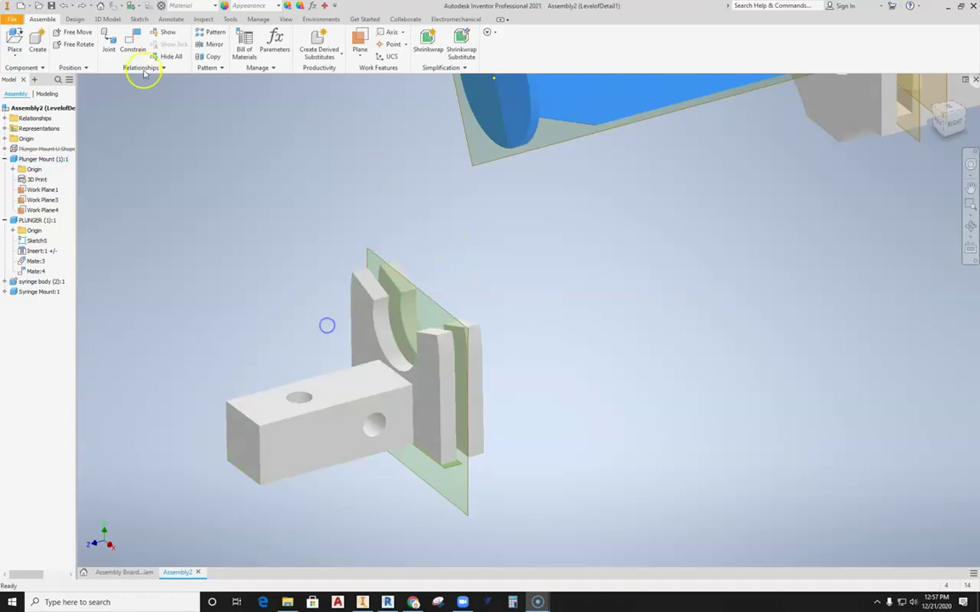
click(128, 47)
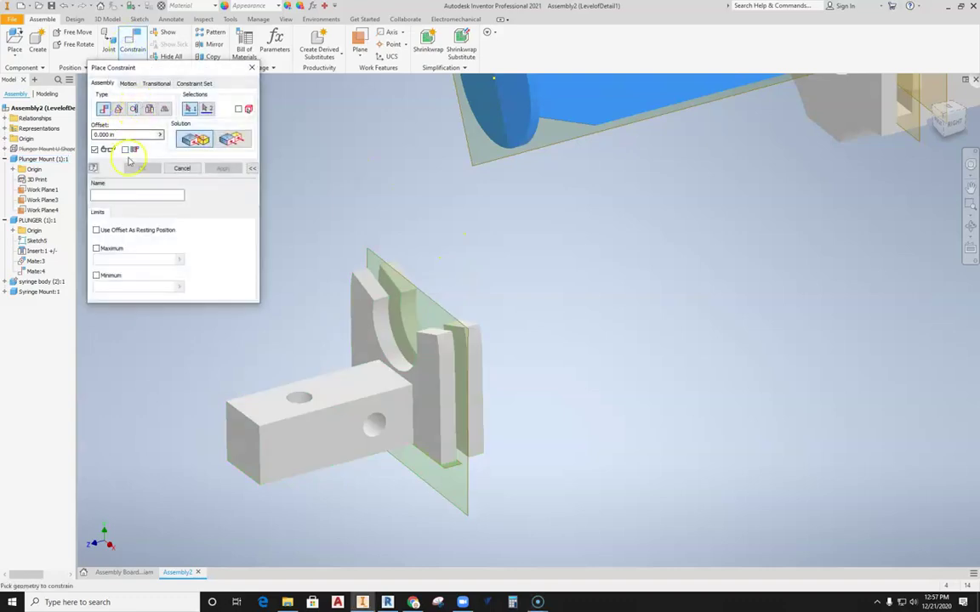
click(381, 305)
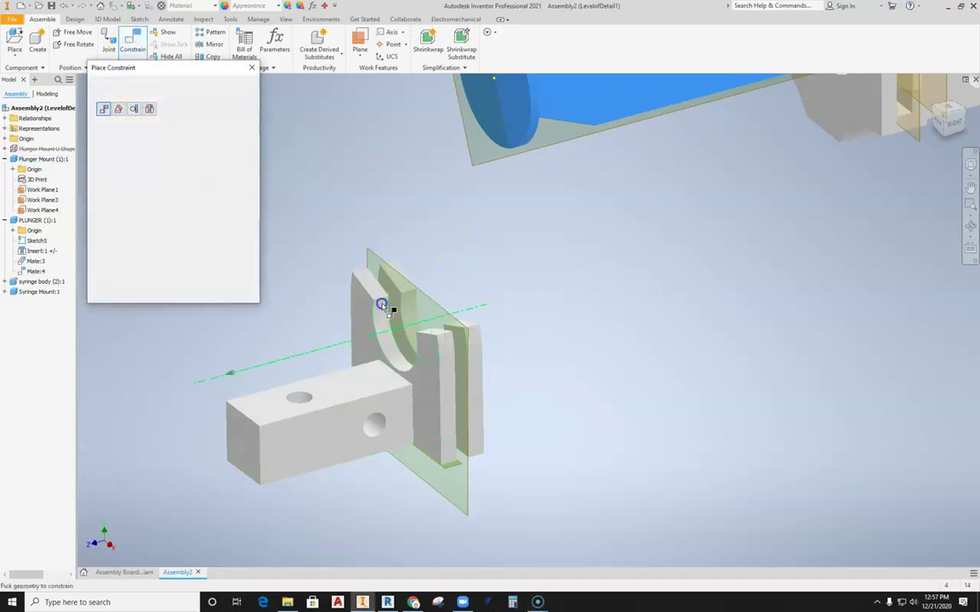
middle_drag(444, 219, 444, 316)
scroll(444, 316, down, 1)
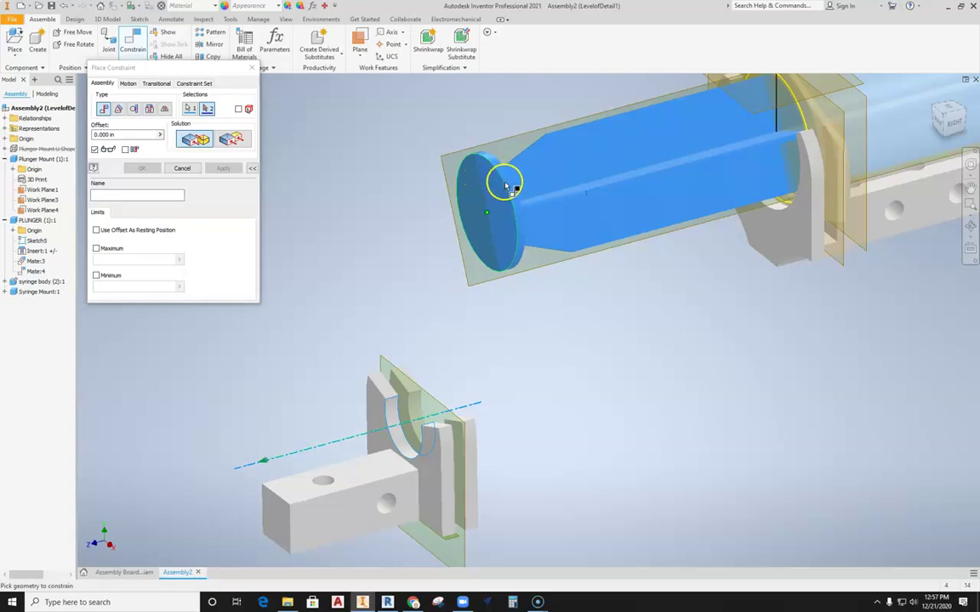
scroll(520, 227, up, 2)
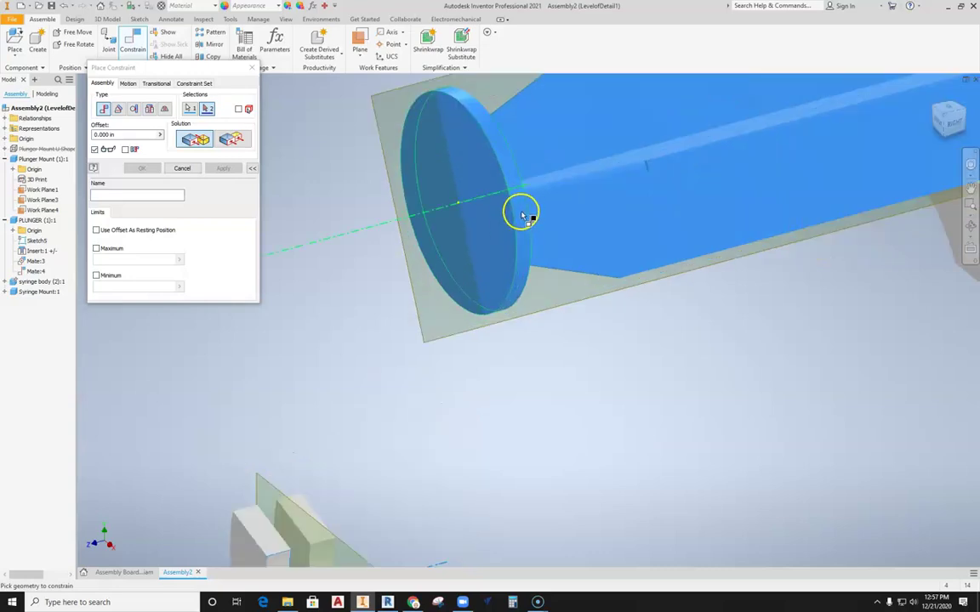
click(522, 215)
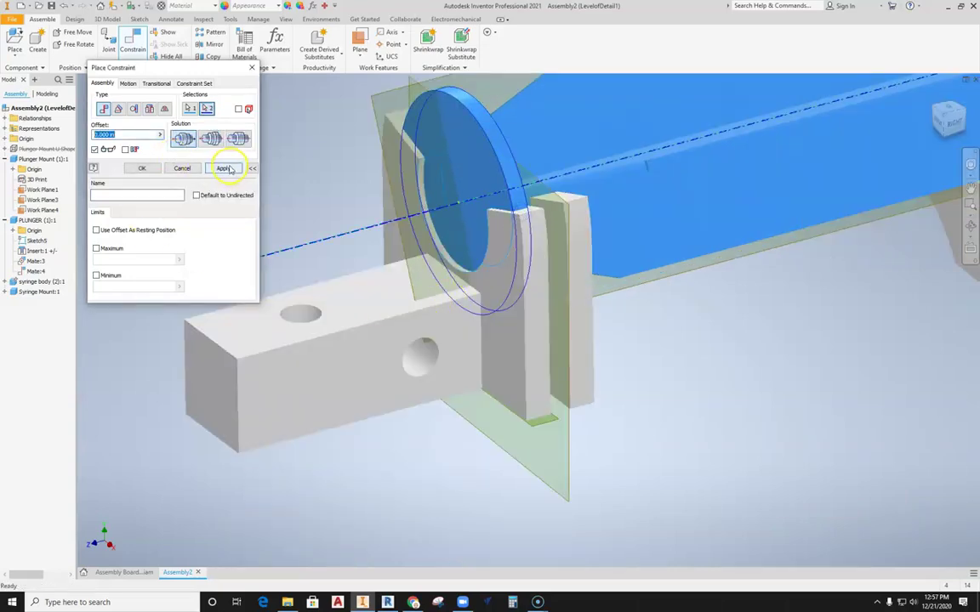
click(225, 169)
click(184, 167)
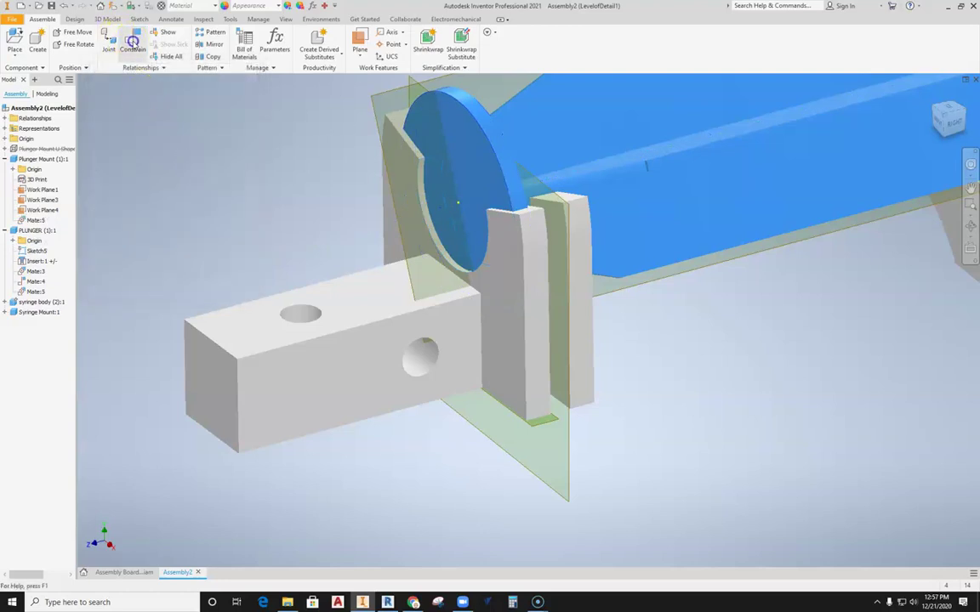
click(133, 42)
middle_drag(646, 335, 539, 329)
click(186, 168)
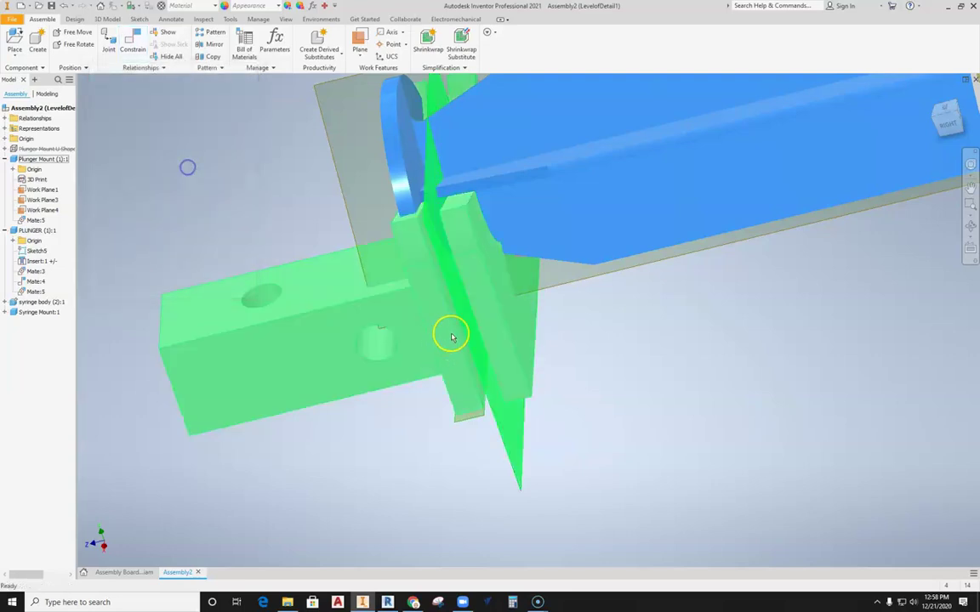
Slide the straight-bar plunger mount clear of the plunger and mate its slot's inner face to the end disc's outer face with 0.000 in offset.
drag(451, 335, 344, 356)
click(126, 46)
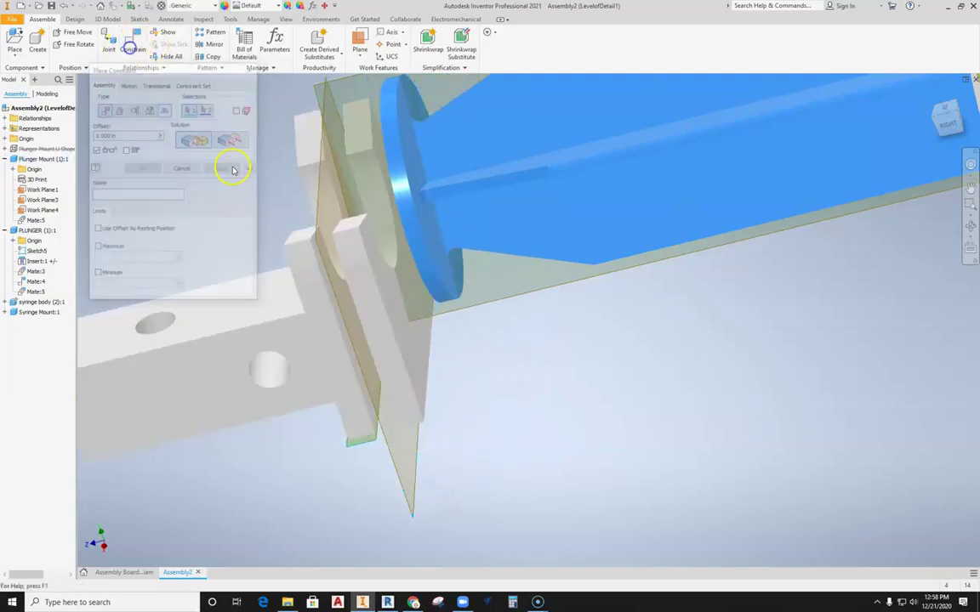
scroll(323, 286, up, 5)
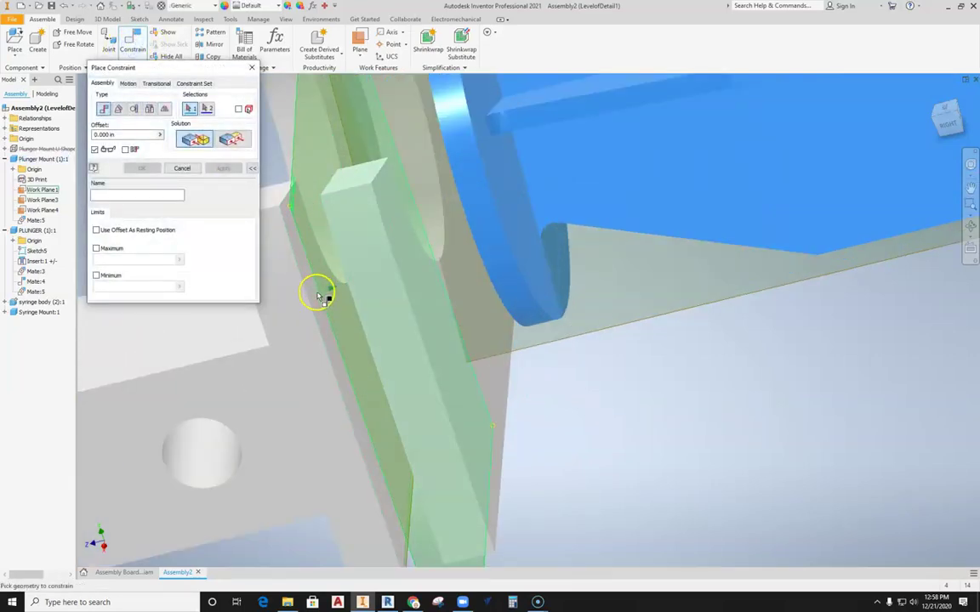
click(311, 289)
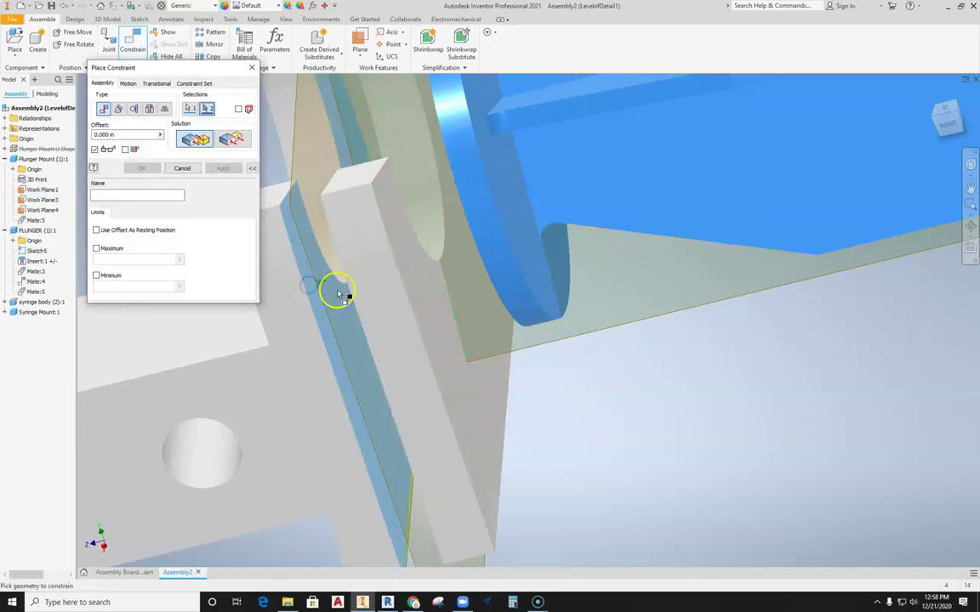
shift+middle_drag(339, 291, 448, 280)
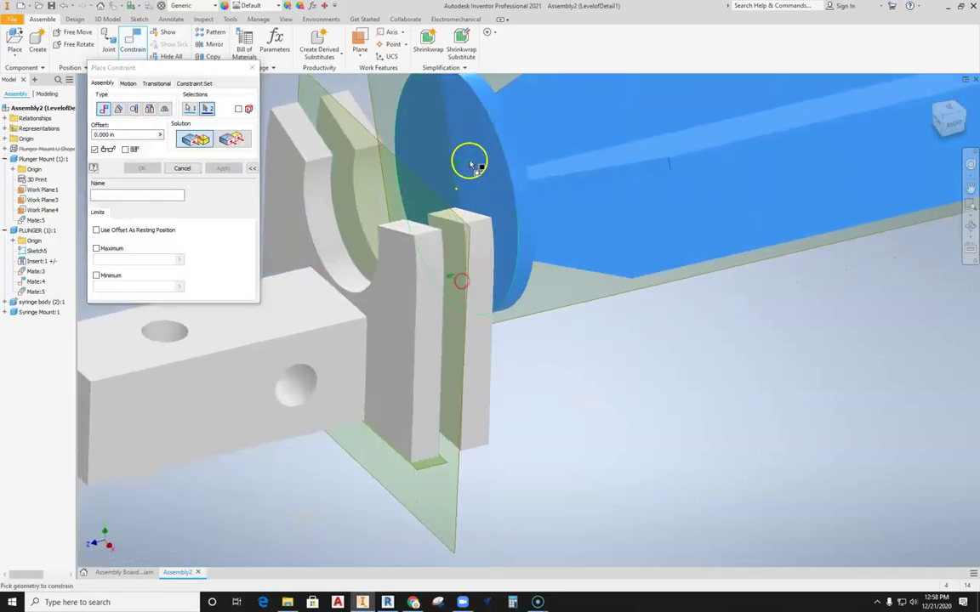
click(481, 151)
click(223, 170)
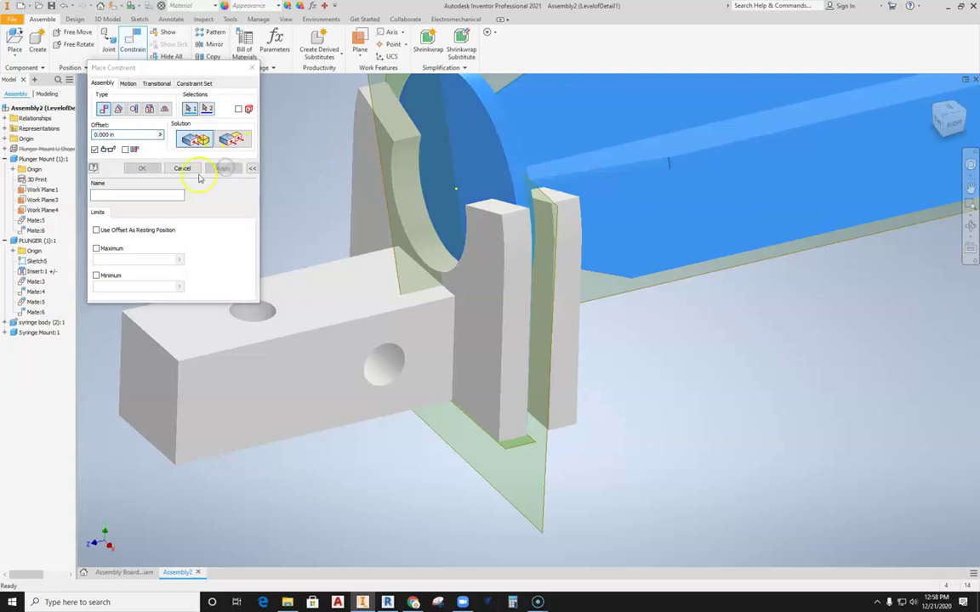
Add a 0.00 deg directed angle constraint between the side faces of the straight-bar plunger mount and the syringe mount's rail.
click(118, 109)
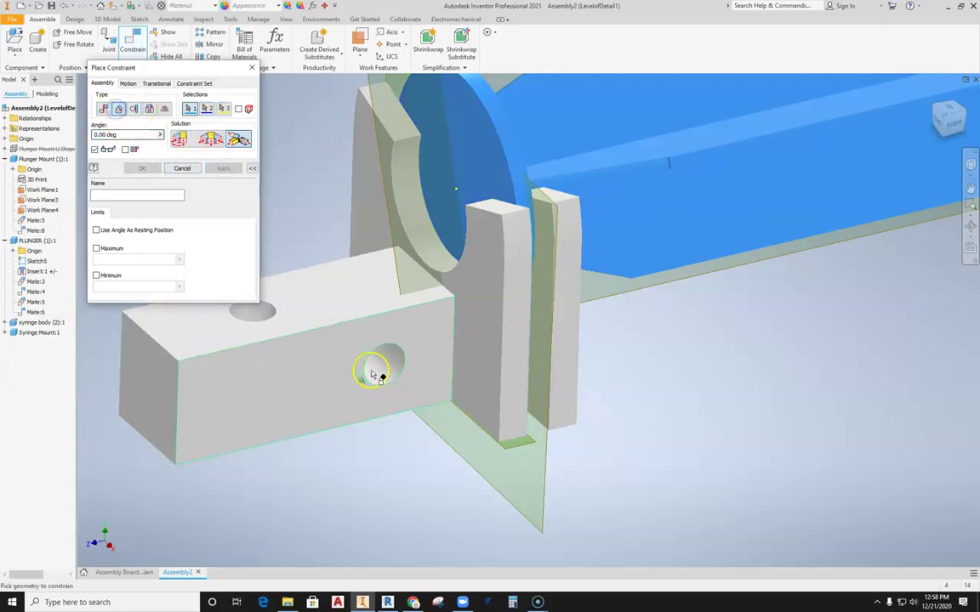
click(316, 377)
scroll(315, 377, up, 3)
scroll(317, 379, up, 2)
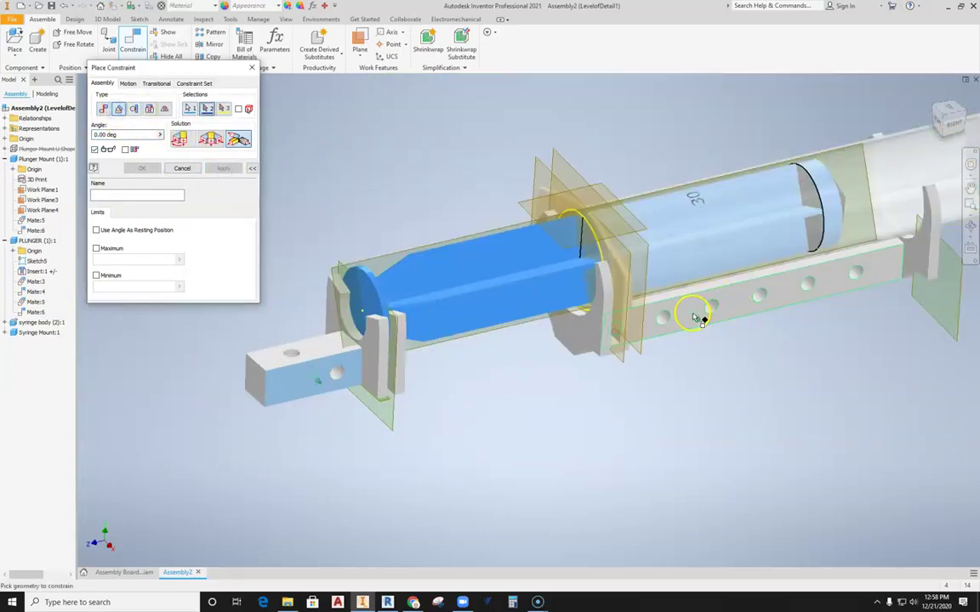
click(181, 140)
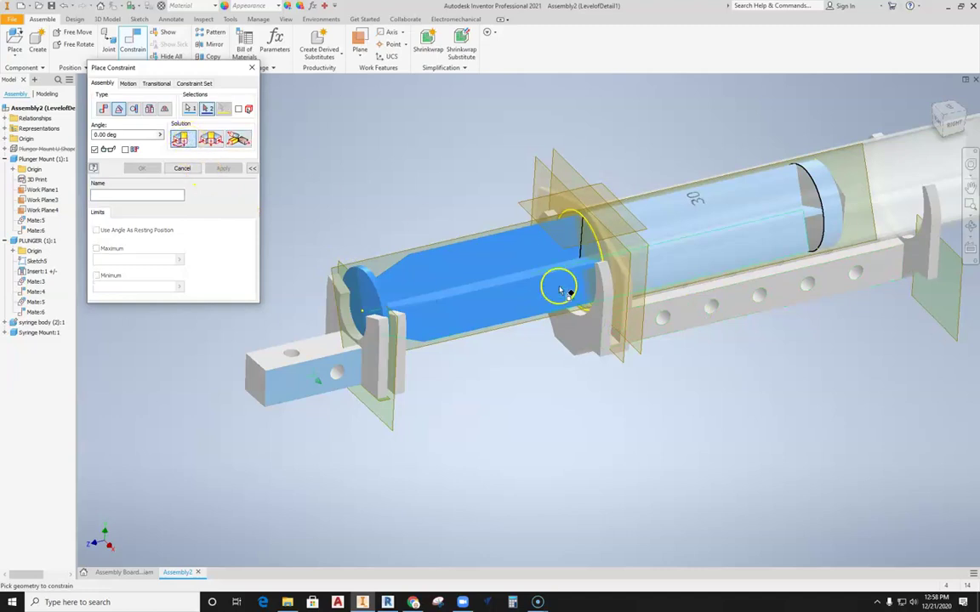
click(673, 319)
click(228, 168)
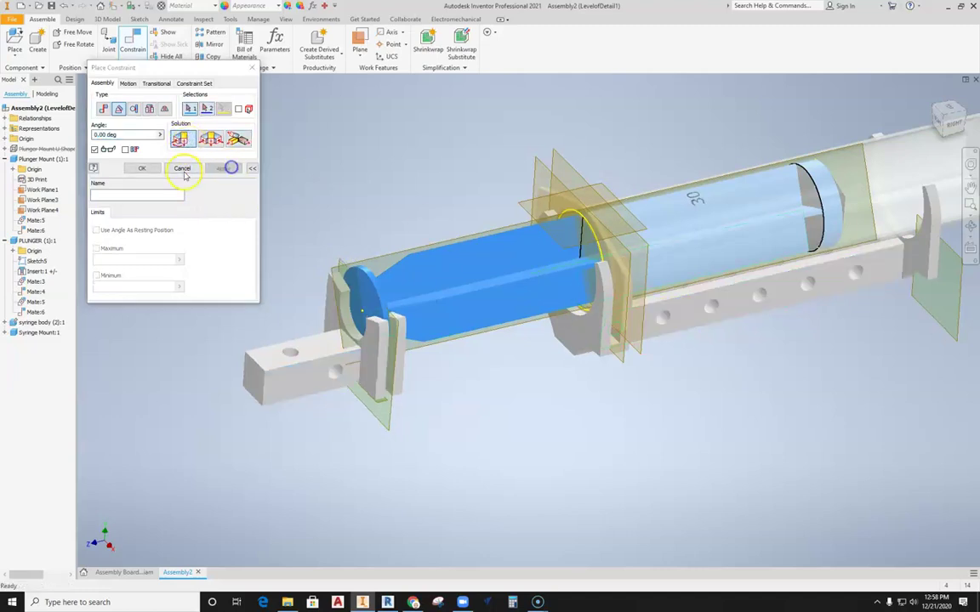
click(182, 169)
Unsuppress the U-shaped plunger mount.
middle_drag(365, 409, 418, 419)
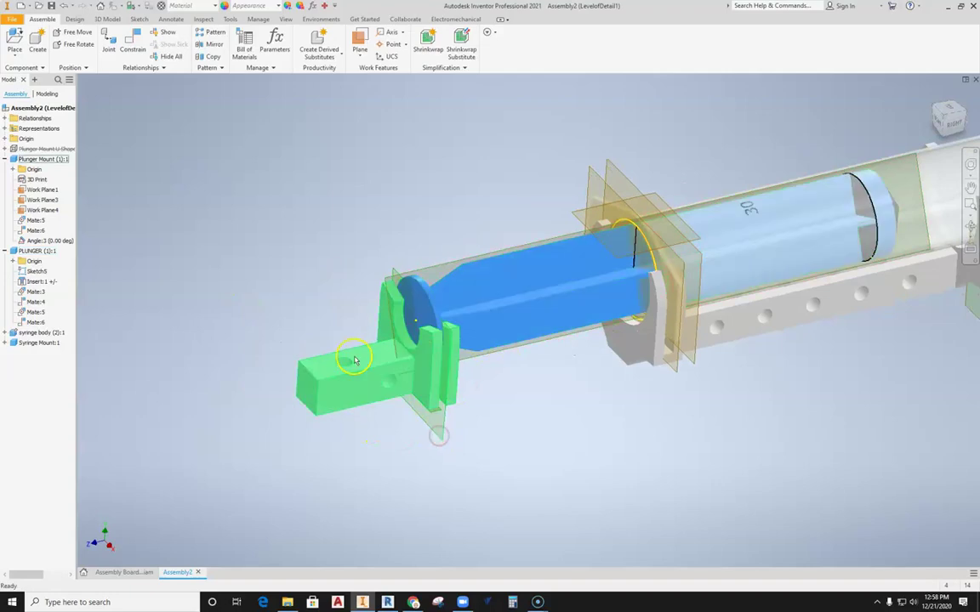
right_click(49, 151)
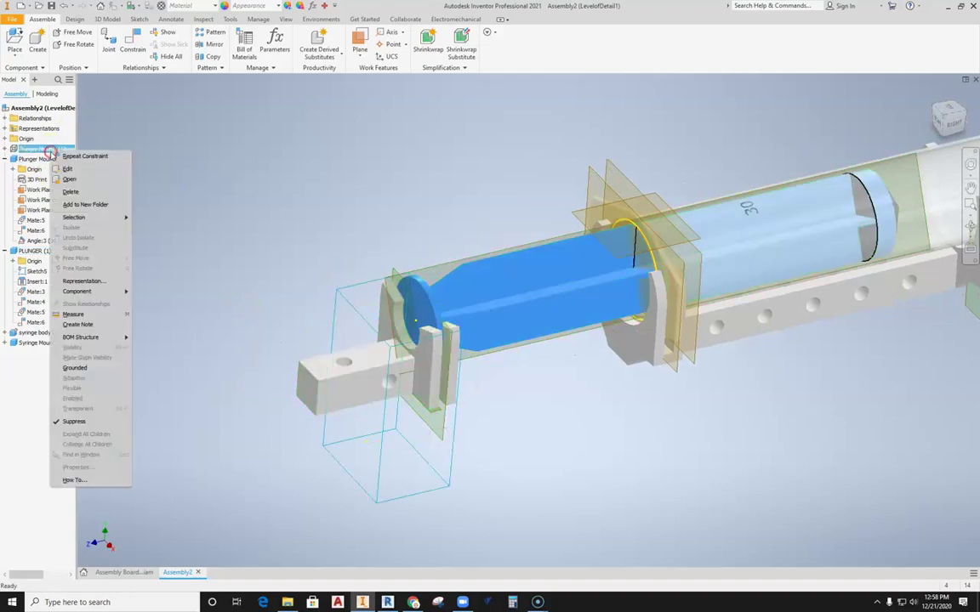
click(88, 422)
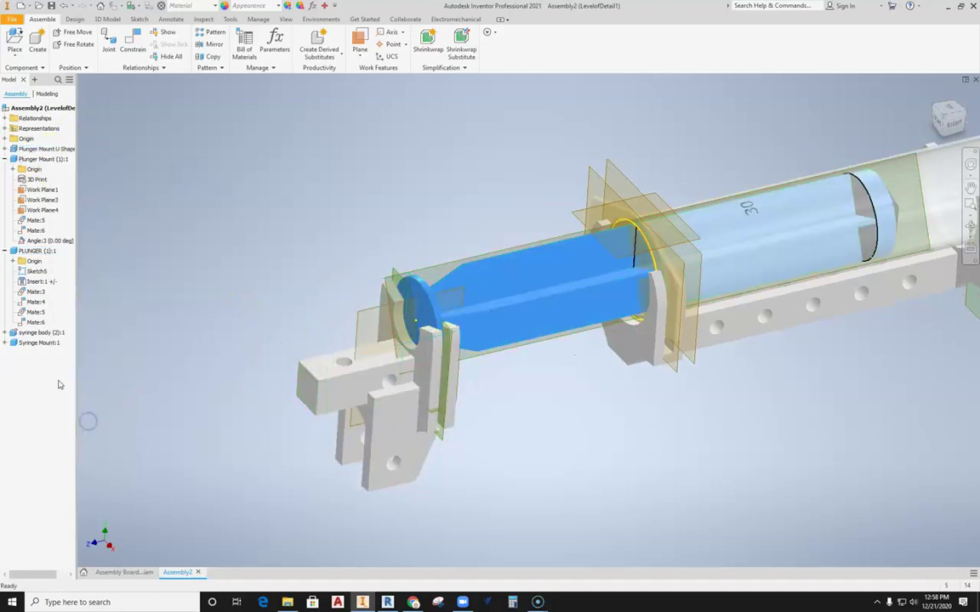
Suppress the syringe mount and unsuppress it again.
right_click(27, 342)
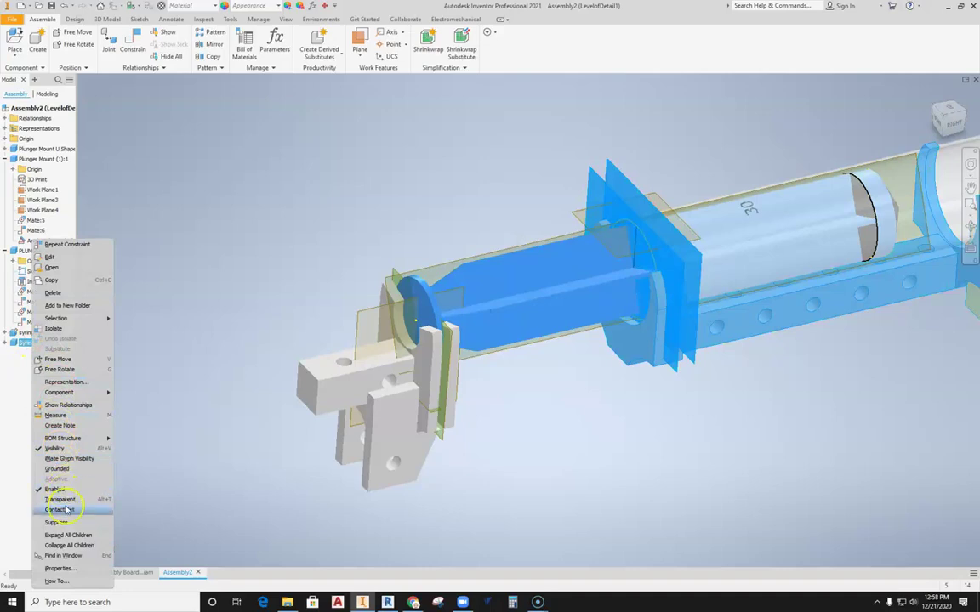
click(61, 520)
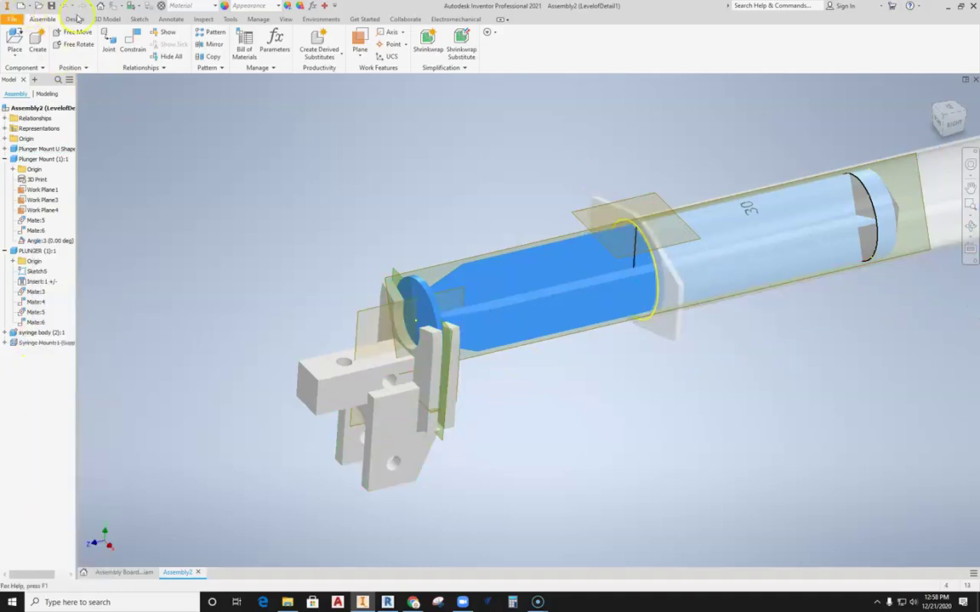
right_click(47, 345)
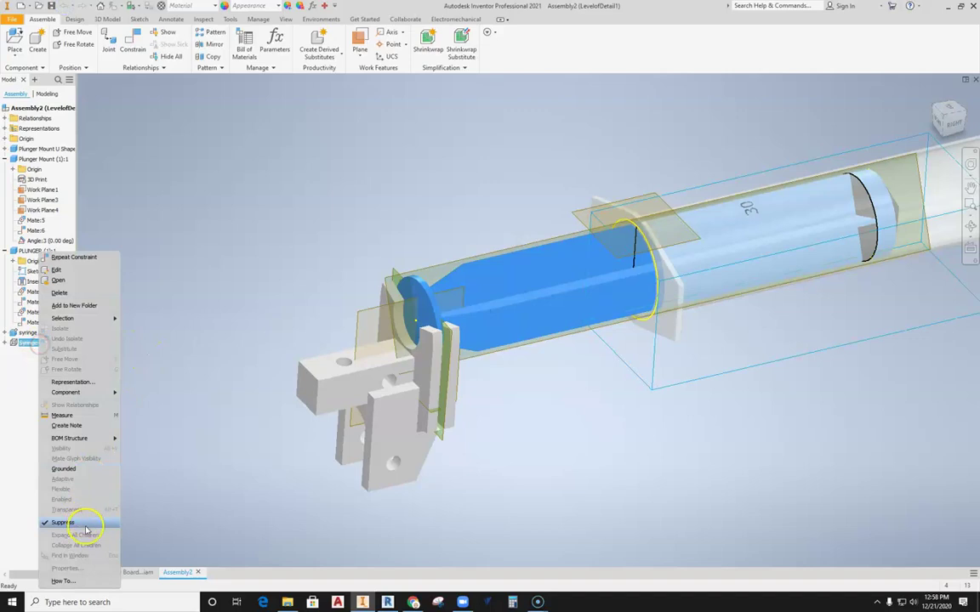
click(64, 522)
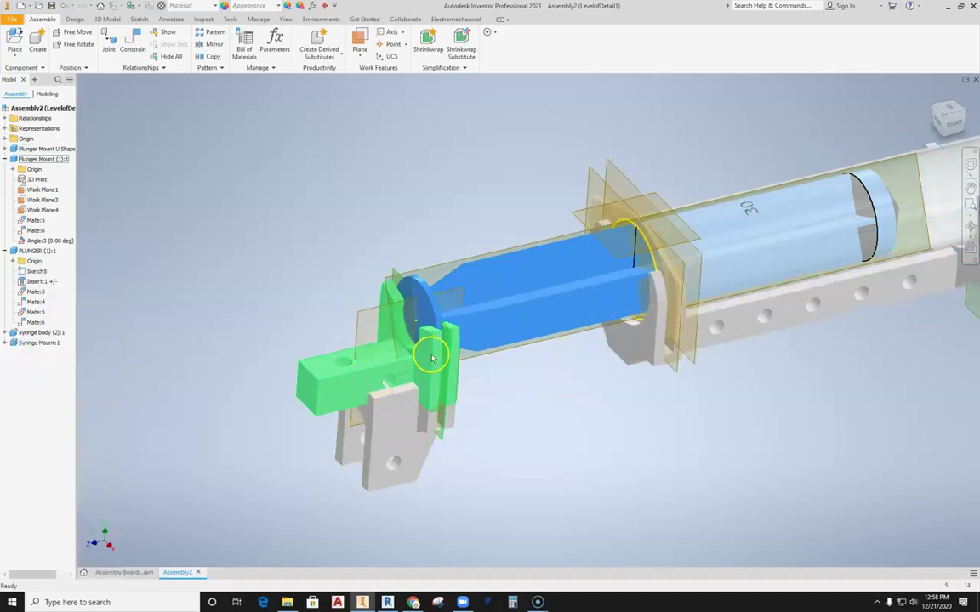
Suppress the U-shaped plunger mount again.
right_click(55, 154)
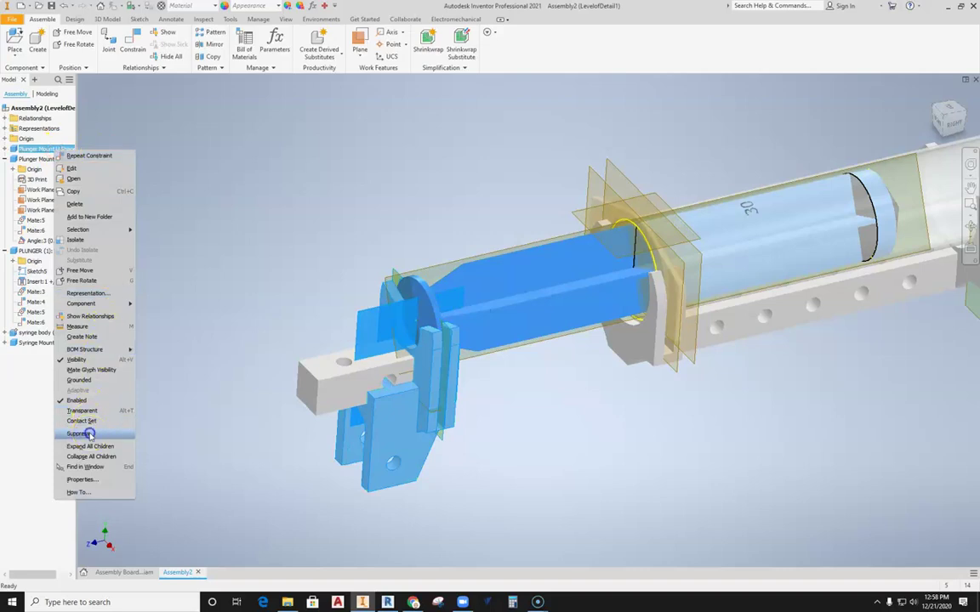
click(81, 391)
click(342, 389)
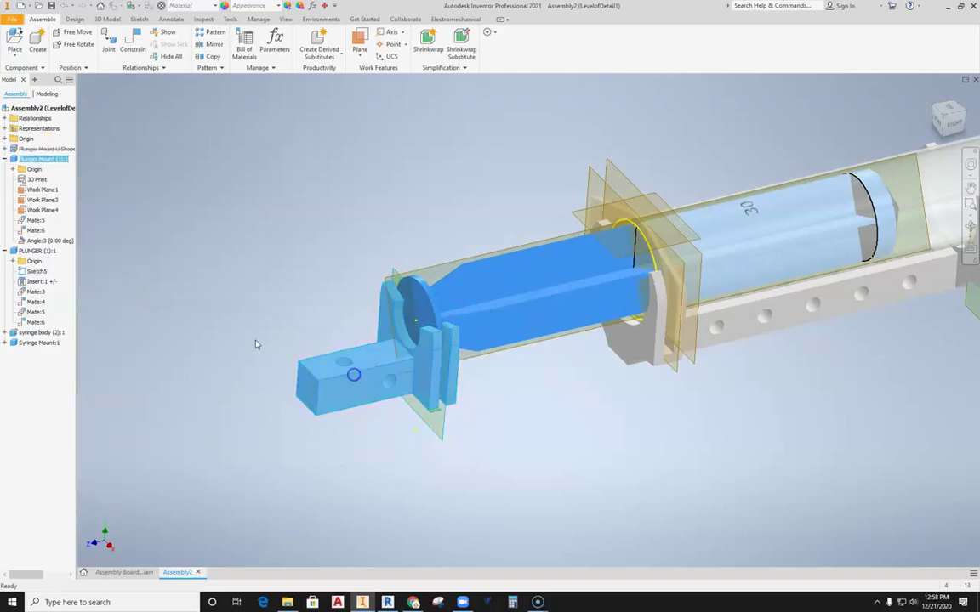
right_click(20, 160)
key(Escape)
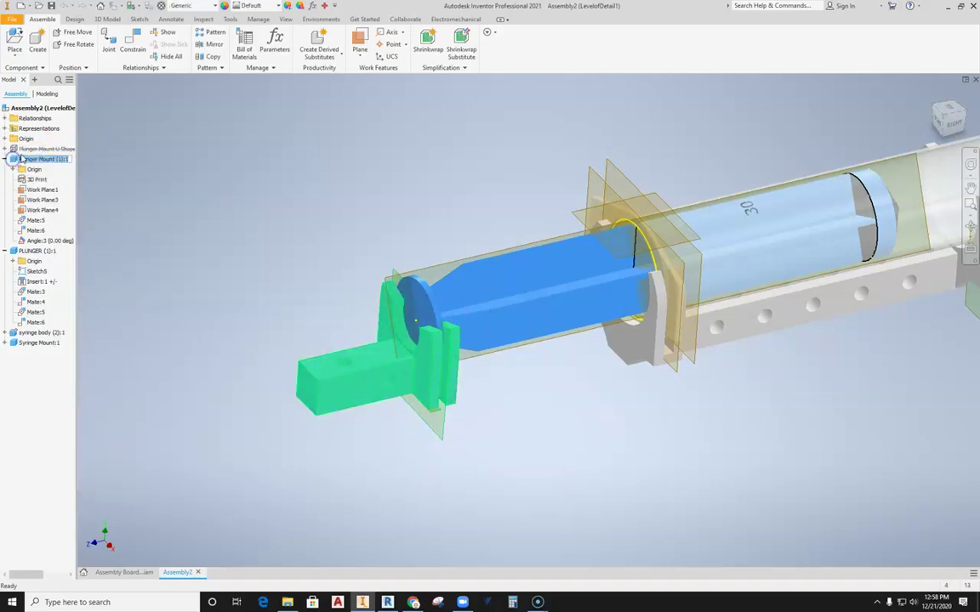
Suppress the straight-bar plunger mount and unsuppress the U-shaped plunger mount in its place.
right_click(14, 162)
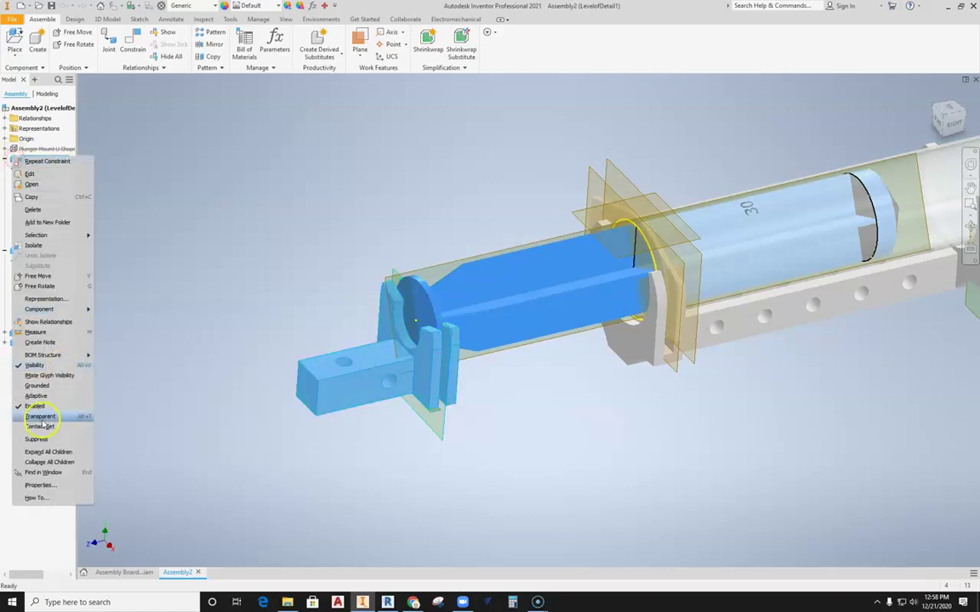
click(51, 437)
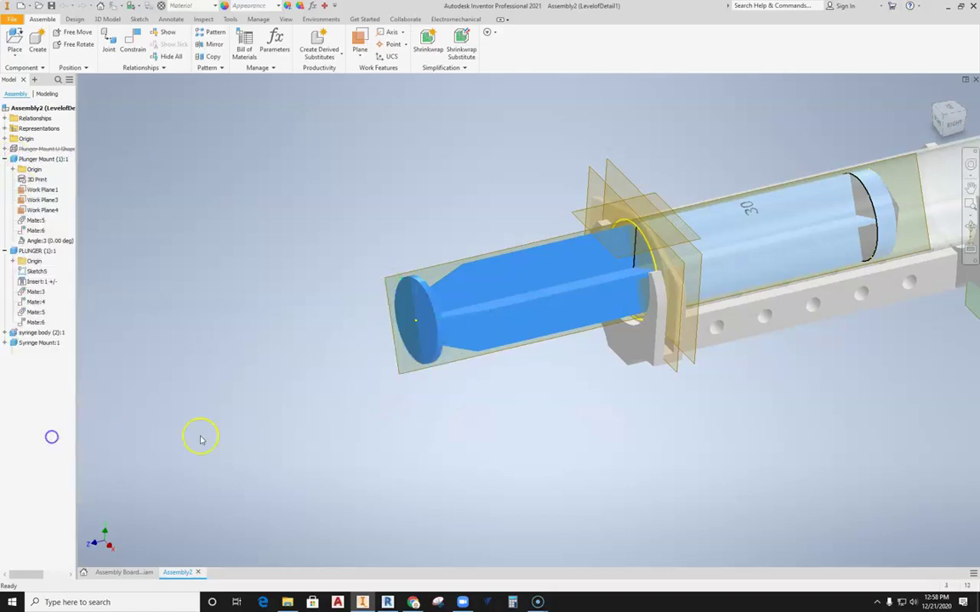
right_click(24, 149)
click(54, 417)
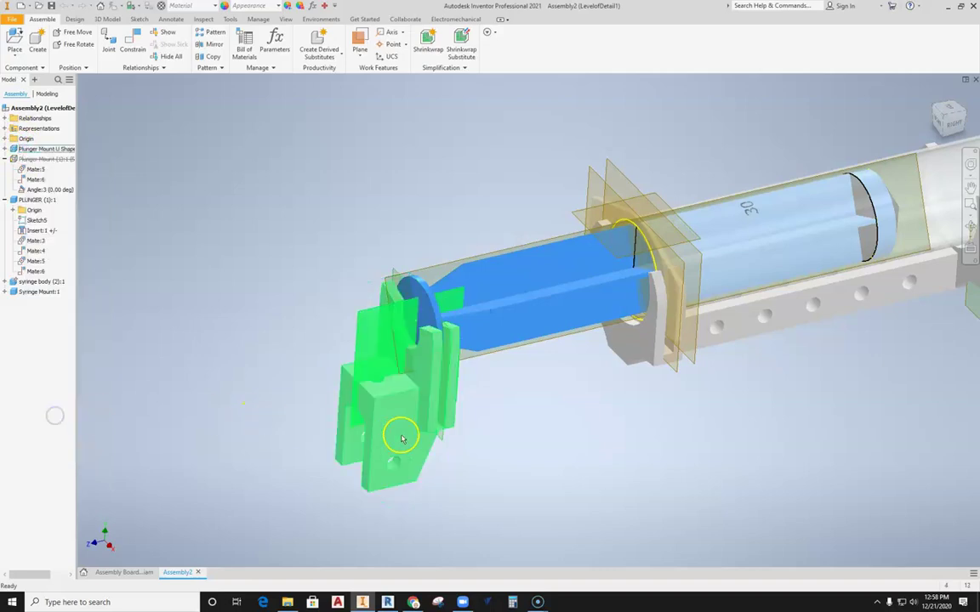
mouse_move(360, 393)
mouse_down()
mouse_move(243, 426)
mouse_move(370, 390)
mouse_up()
click(319, 212)
Collapse the suppressed plunger mount and the plunger in the model tree.
scroll(339, 197, down, 3)
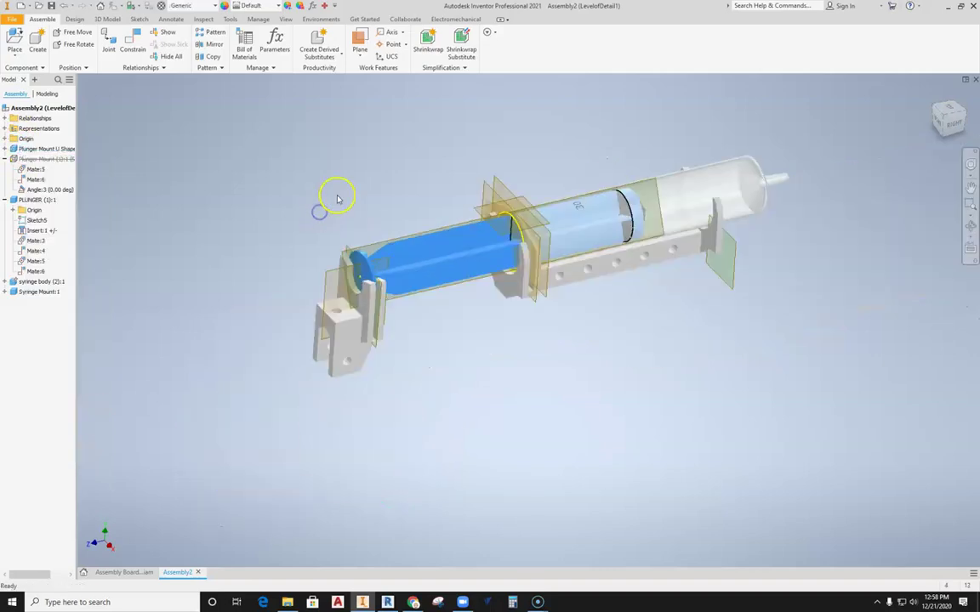
middle_drag(338, 199, 331, 251)
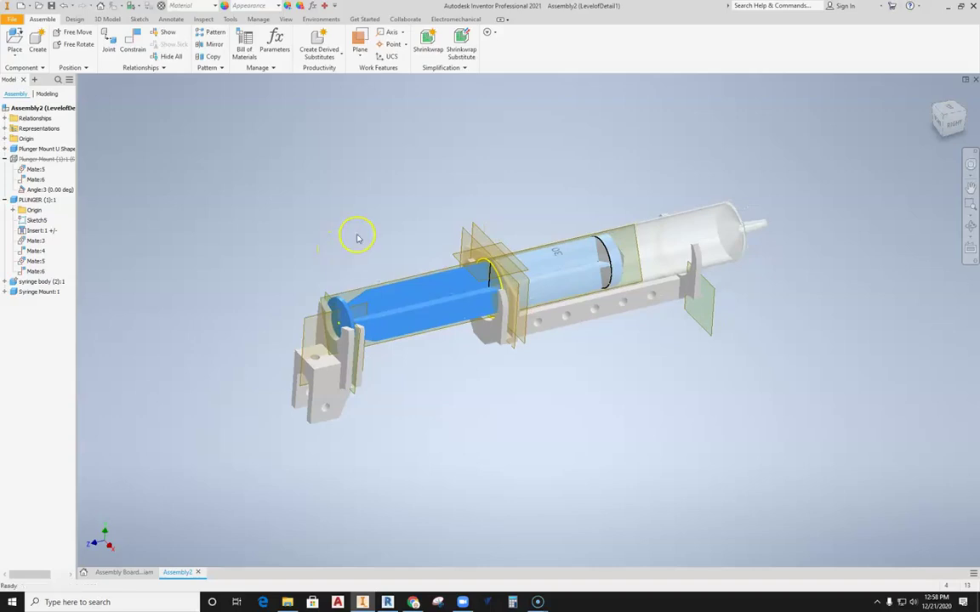
scroll(408, 221, up, 3)
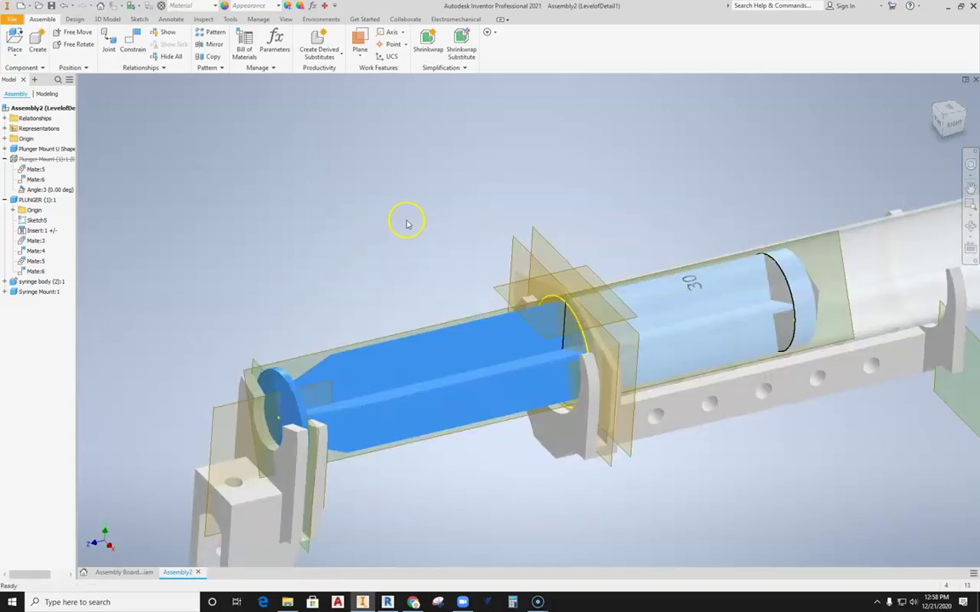
scroll(409, 221, down, 2)
middle_drag(408, 222, 382, 209)
click(4, 159)
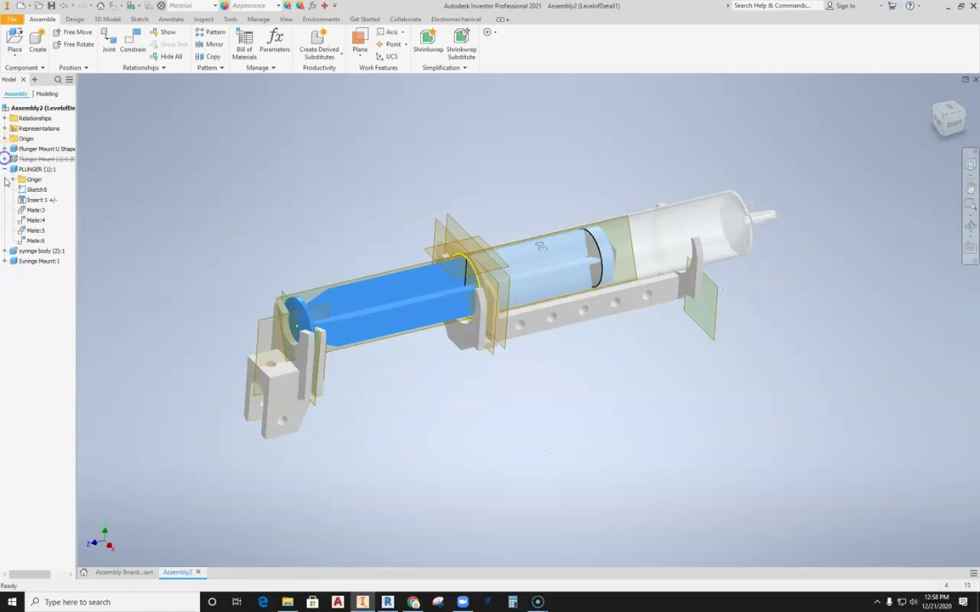
click(4, 169)
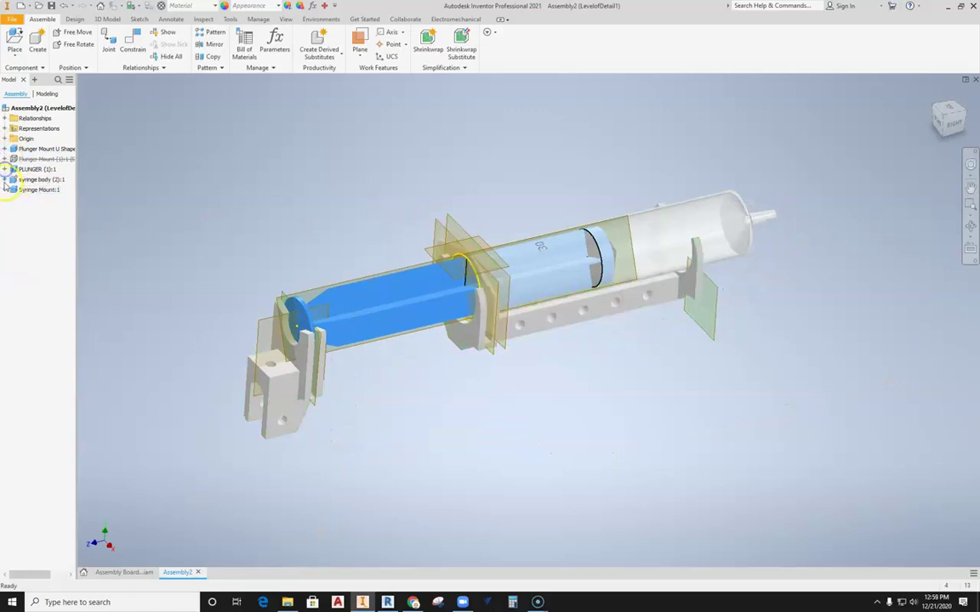